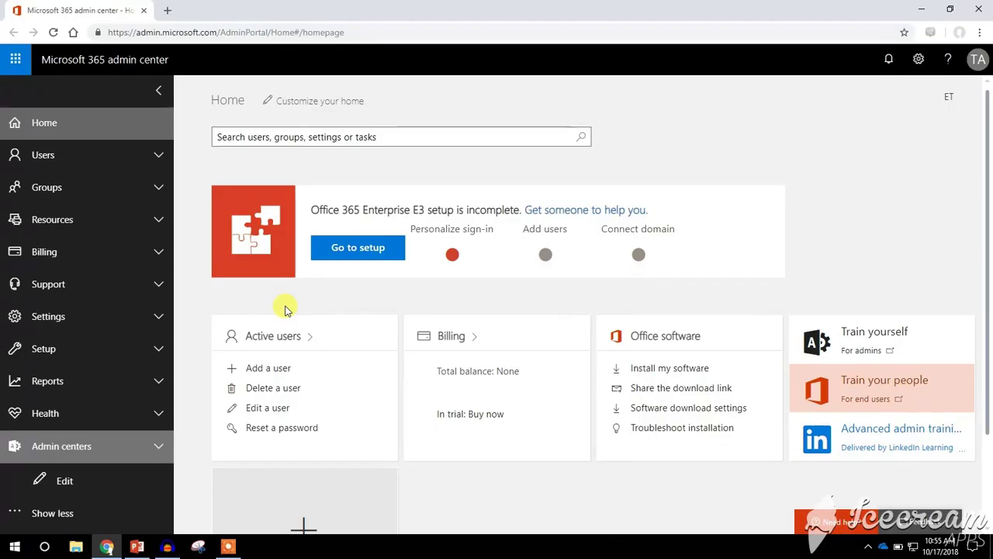
- Go to the Exchange admin center's mail flow message trace form, with the default Past 48 hours range
left_click(125, 455)
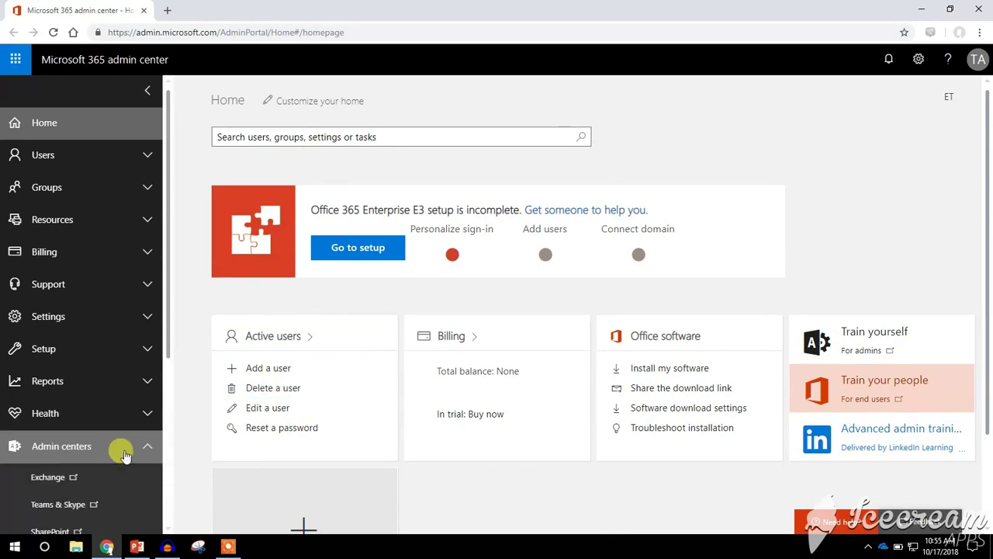
left_click(84, 475)
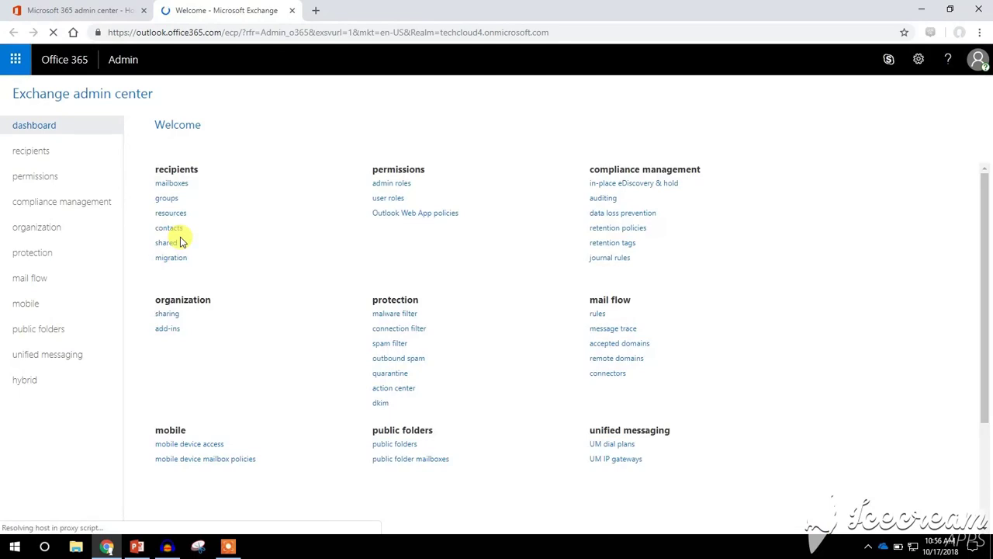
left_click(62, 274)
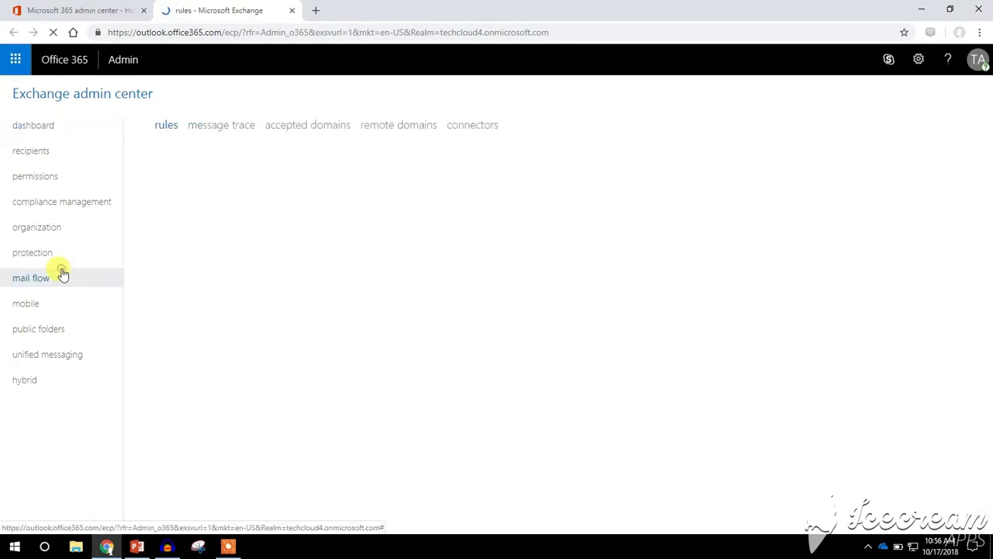
left_click(225, 134)
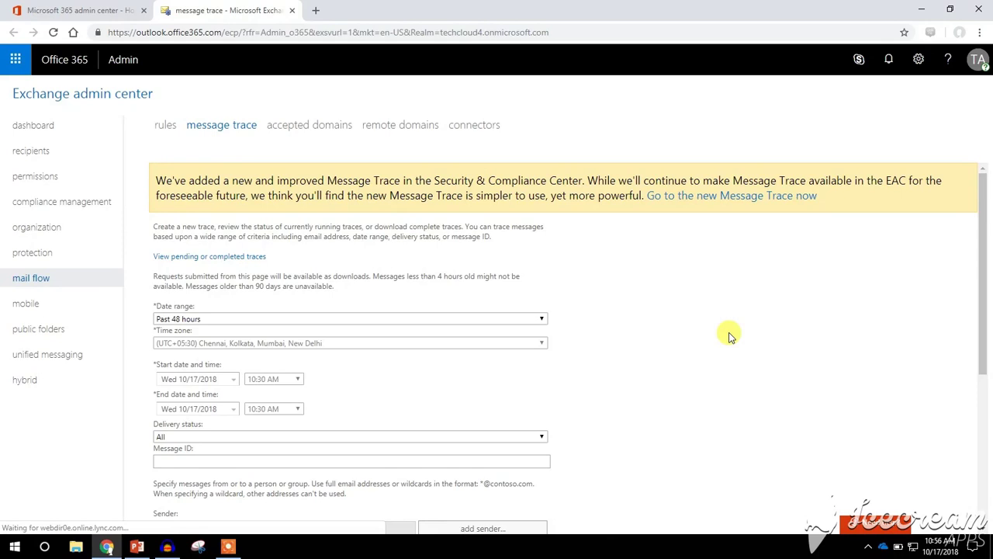
scroll(730, 335, "down", 1)
- Switch the trace date range to Custom and check today's date on the taskbar clock
left_click_drag(154, 243, 215, 242)
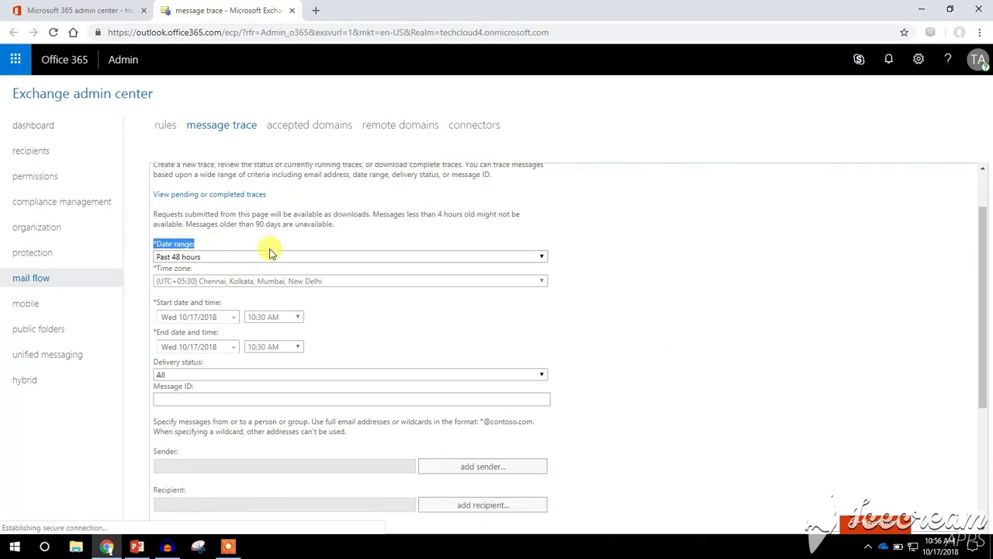
left_click(265, 256)
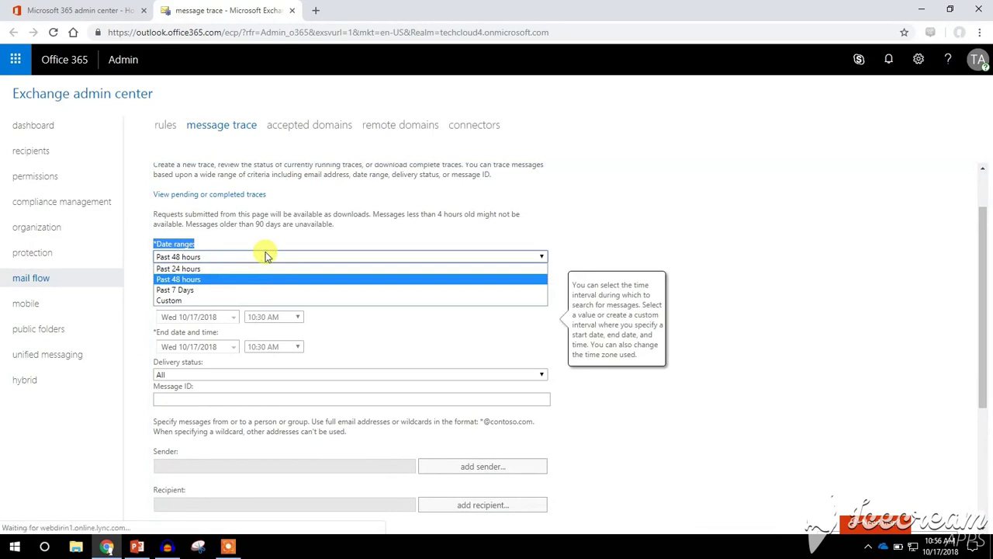
left_click(219, 301)
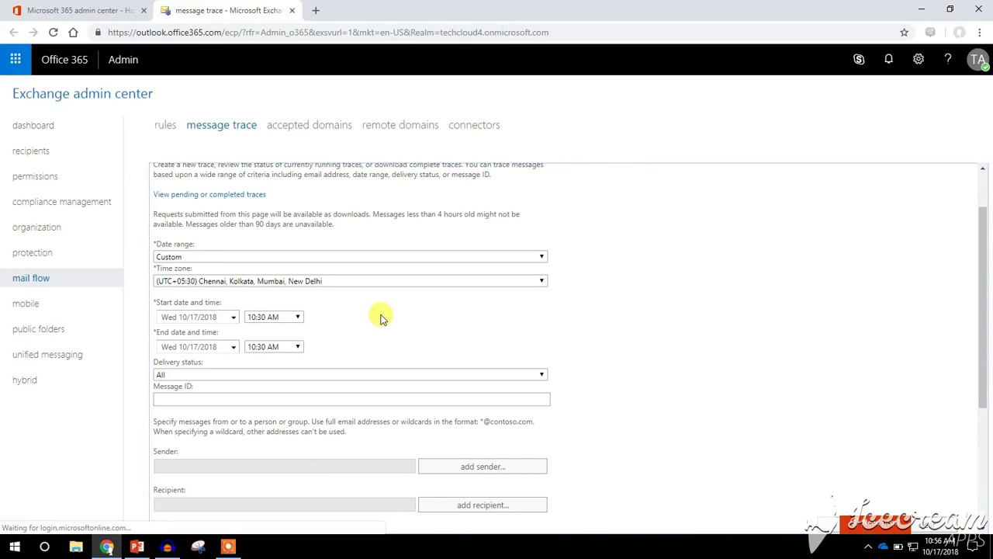
left_click(941, 548)
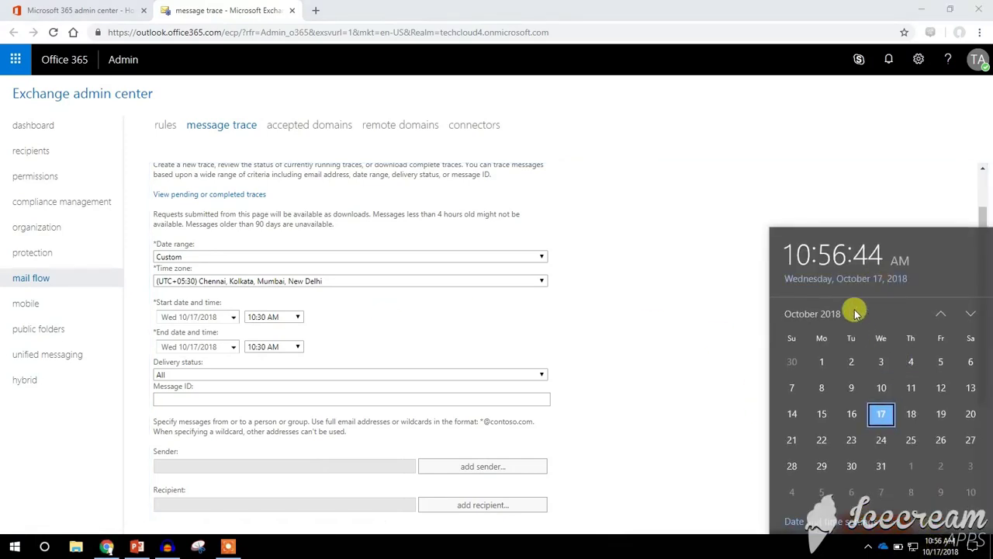
left_click(657, 331)
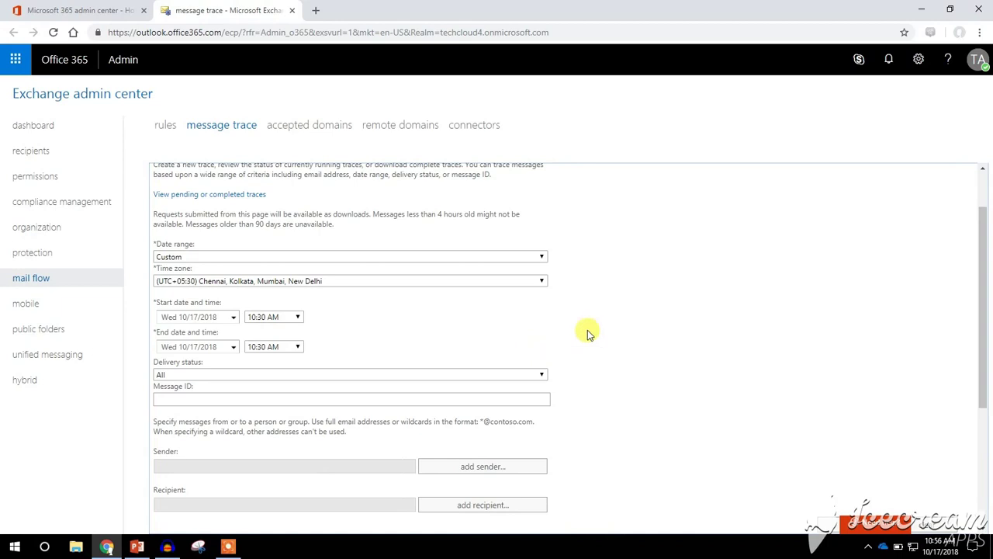
scroll(596, 332, "down", 1)
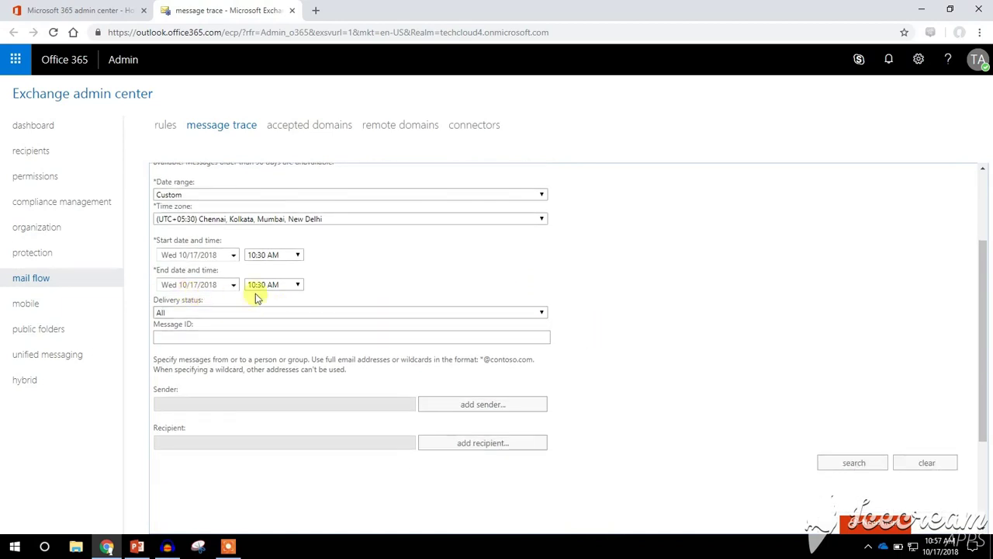
- Set the date range to Past 7 Days and leave delivery status at All
triple_click(177, 301)
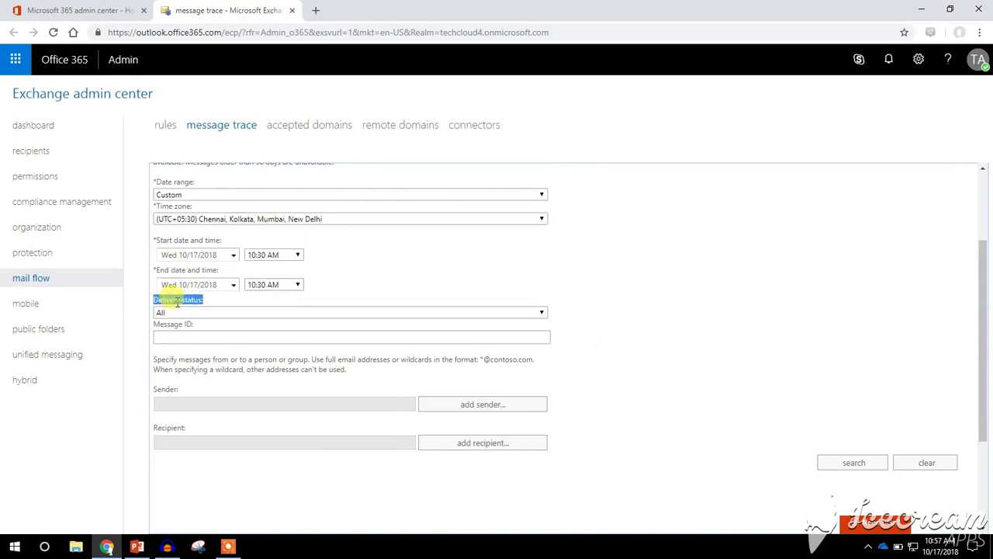
left_click(219, 195)
left_click(208, 227)
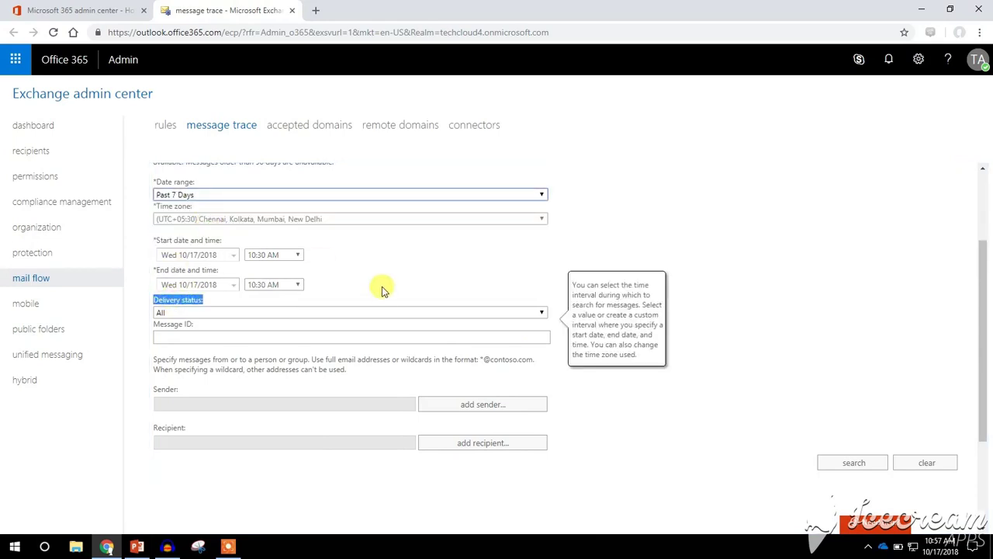
left_click(215, 310)
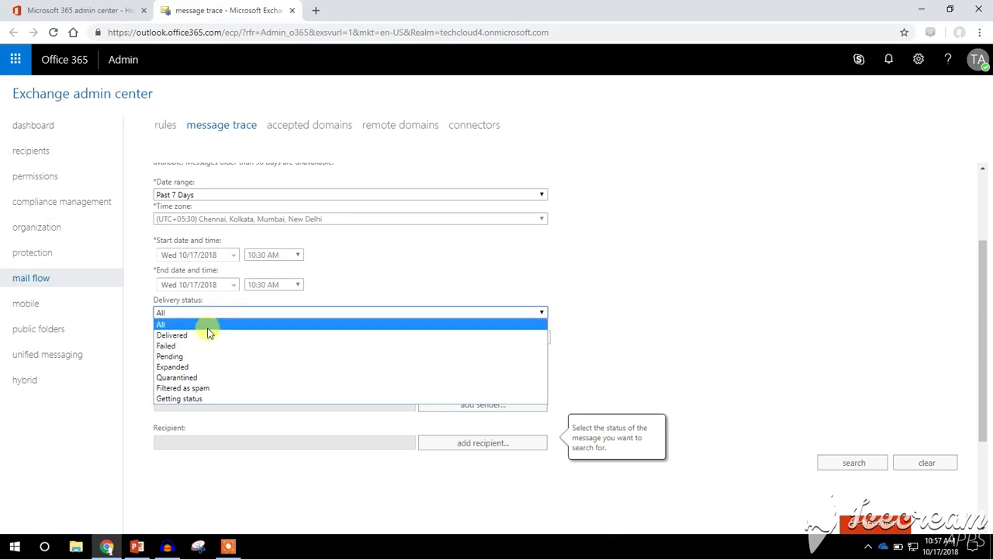
left_click(207, 329)
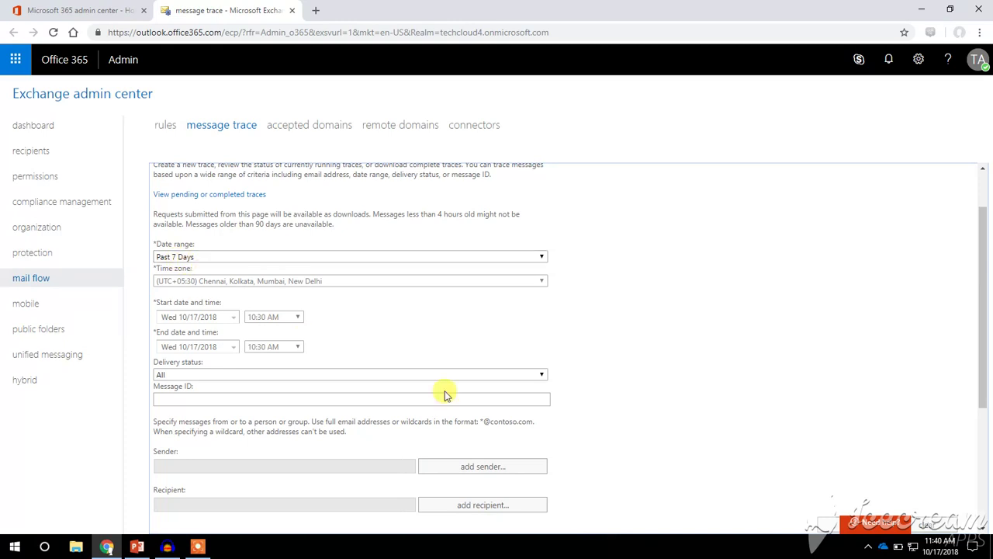
scroll(696, 393, "down", 2)
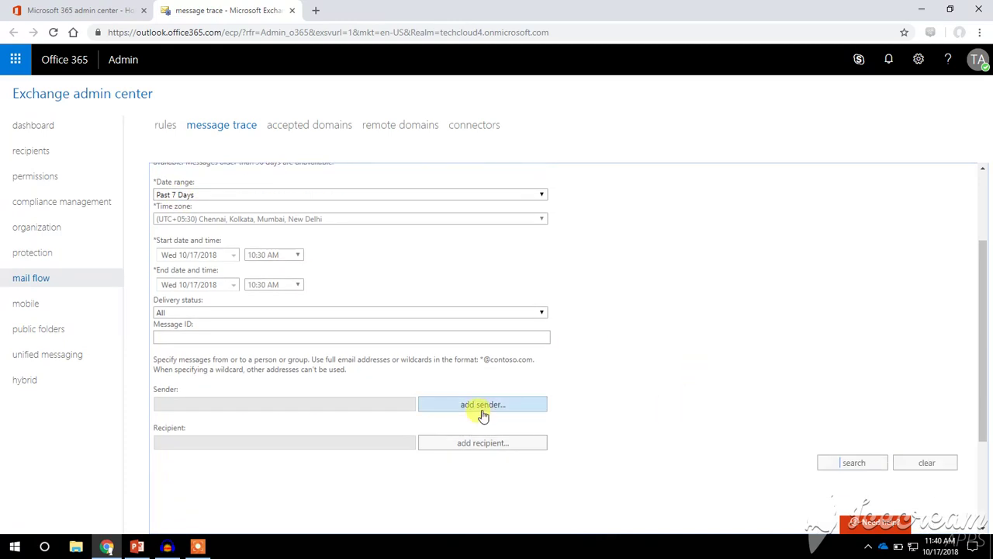
- Add the test account's address as the trace sender, verified with Check names
left_click(481, 408)
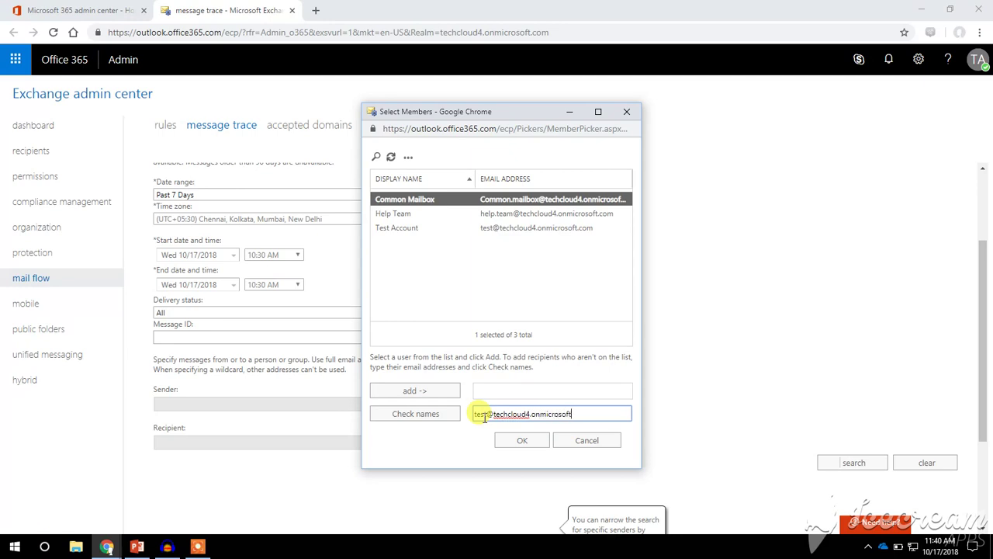
left_click(408, 415)
left_click(518, 441)
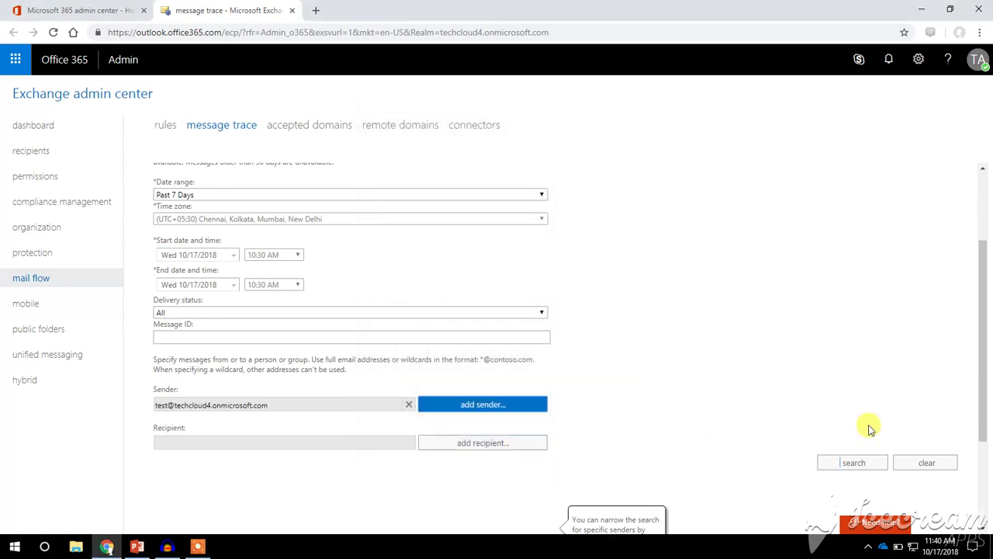
left_click(848, 464)
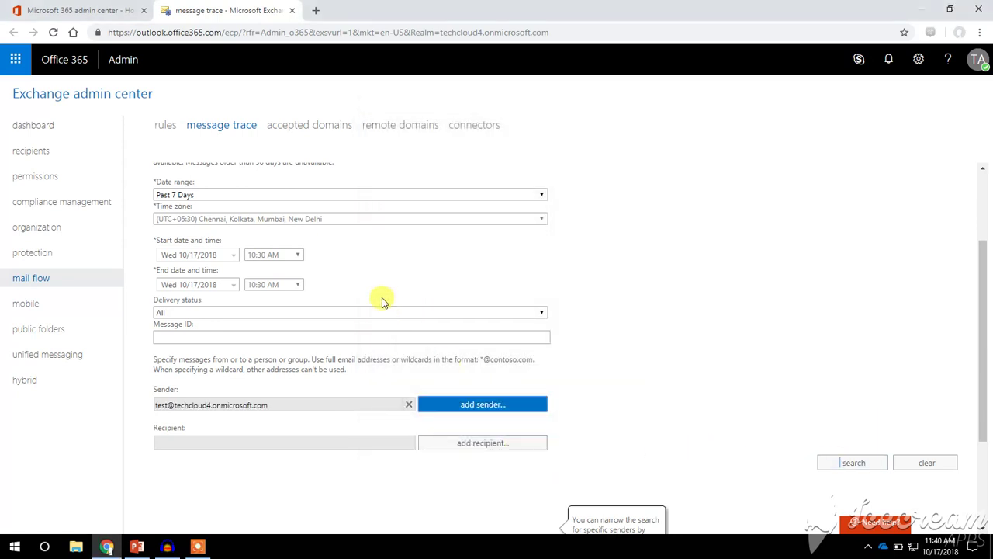
left_click_drag(284, 406, 142, 406)
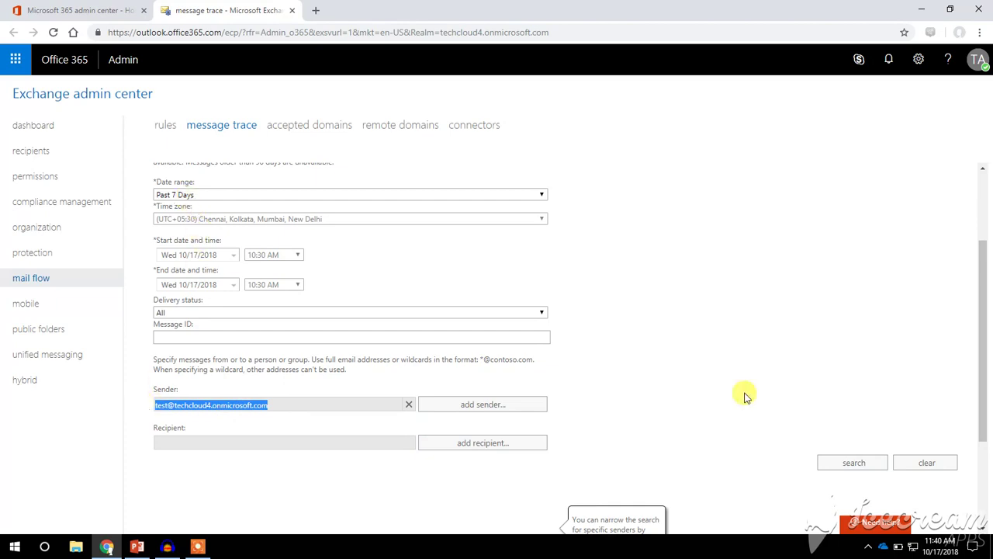
- Run the trace, maximize the results, and view the 'To-Do plan of this week' message details
left_click(854, 464)
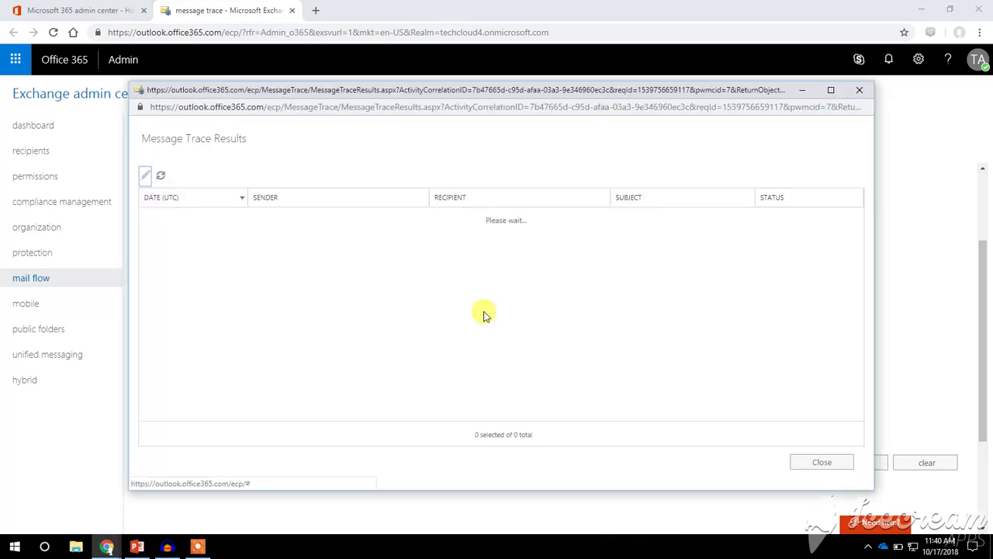
double_click(518, 91)
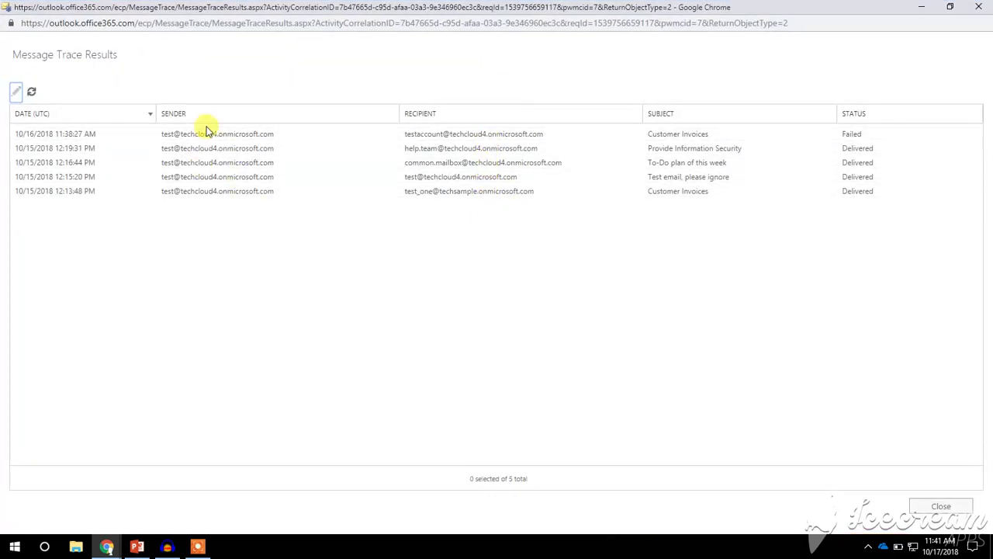
double_click(479, 169)
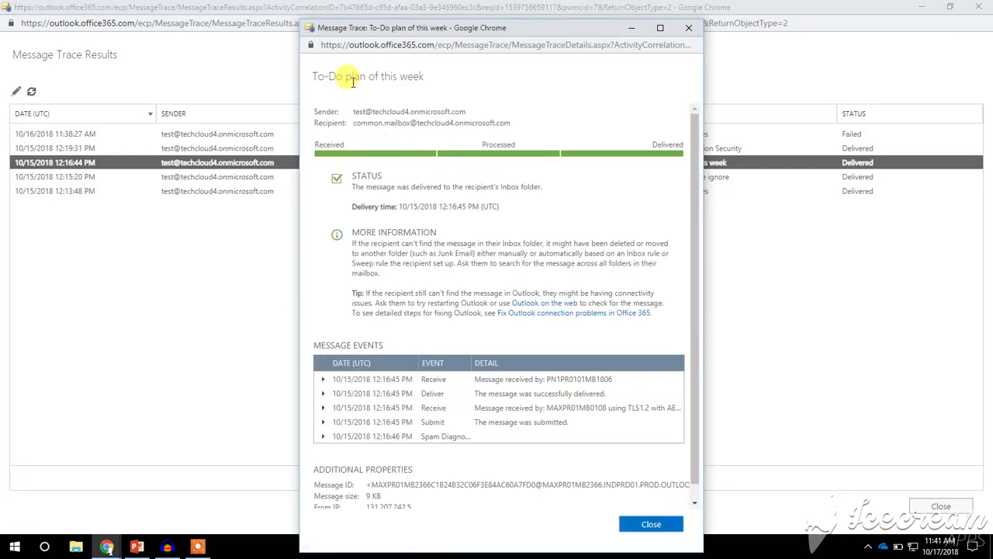
- Review the message's subject, recipient and Delivered status, then close the details
triple_click(352, 78)
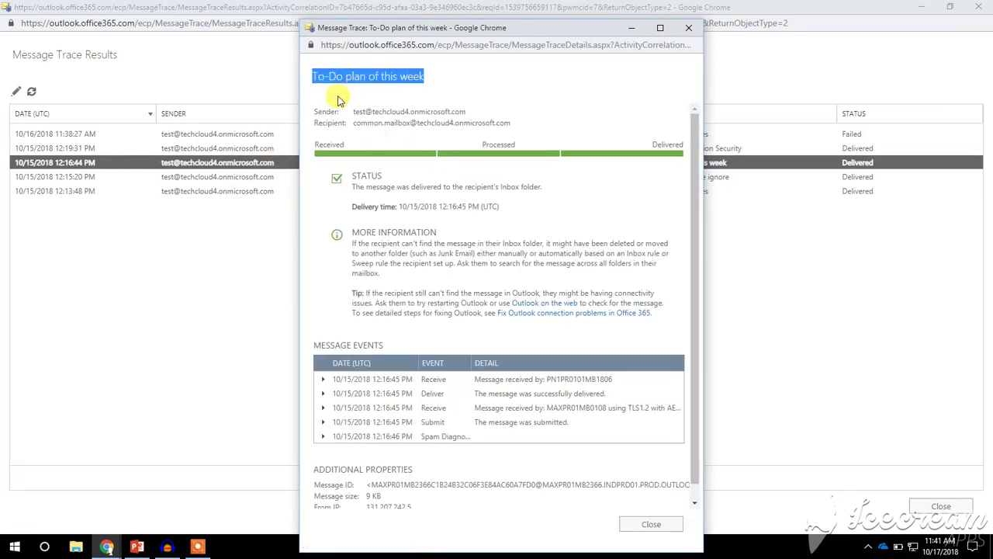
left_click_drag(354, 111, 517, 132)
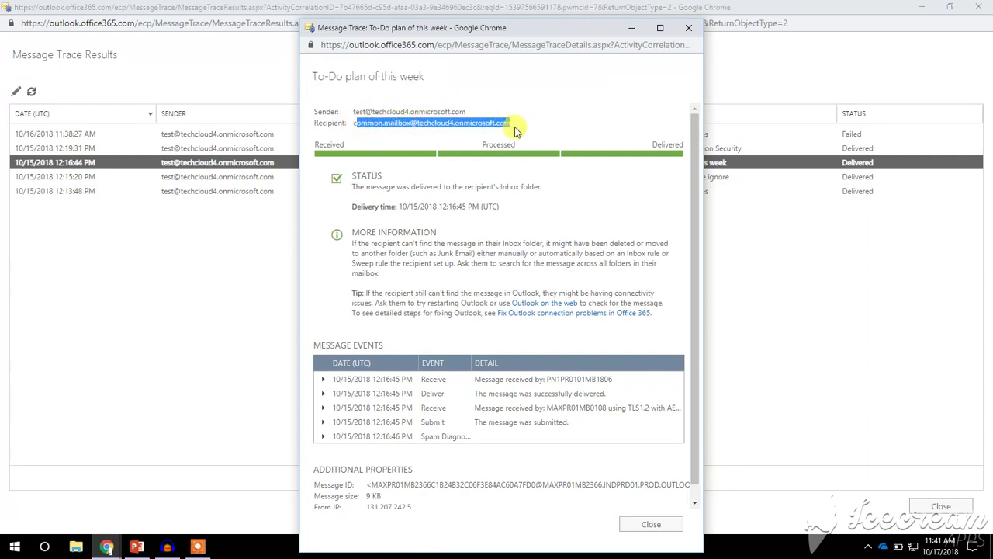
left_click(461, 204)
left_click_drag(350, 175, 382, 172)
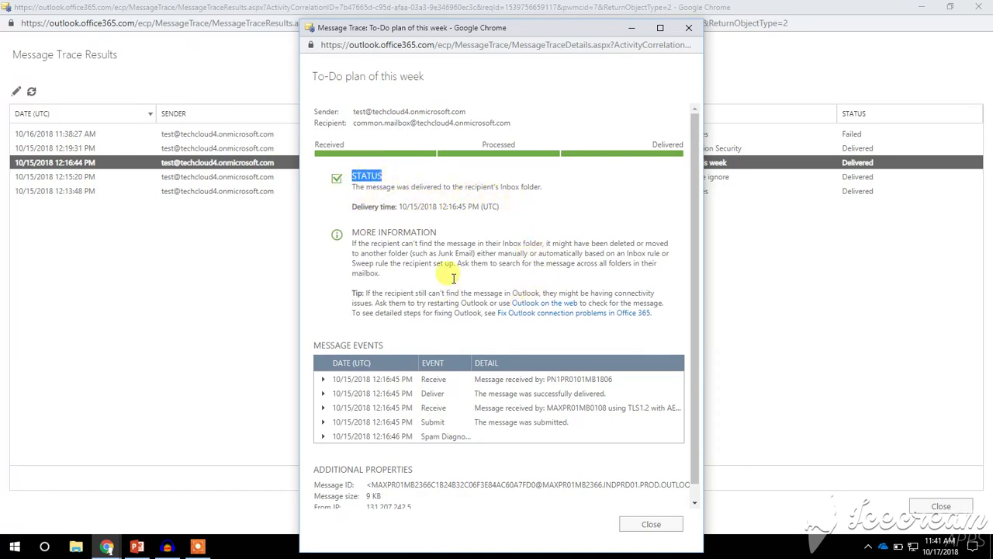
left_click(641, 526)
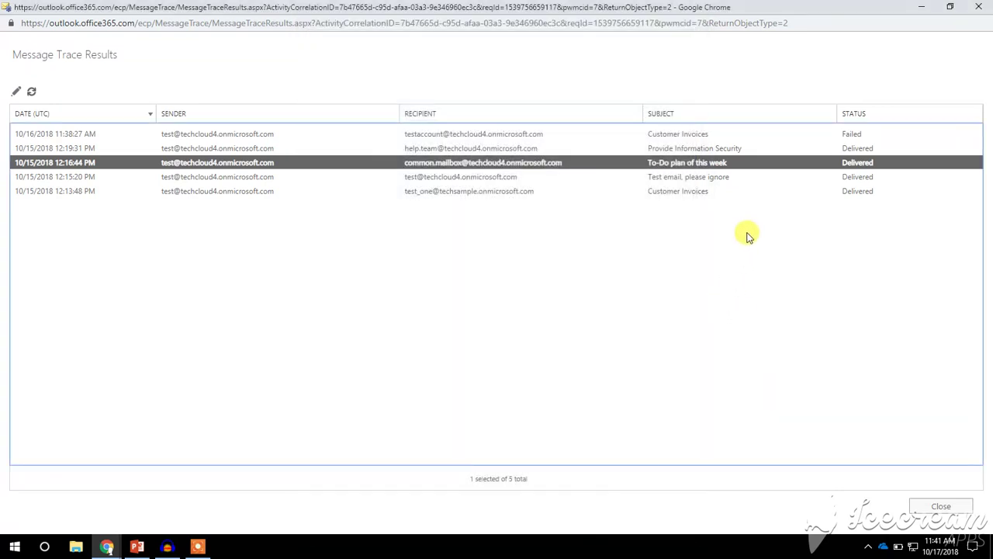
- Inspect the failed Customer Invoices message and its 550 5.1.10 RecipientNotFound error
double_click(725, 135)
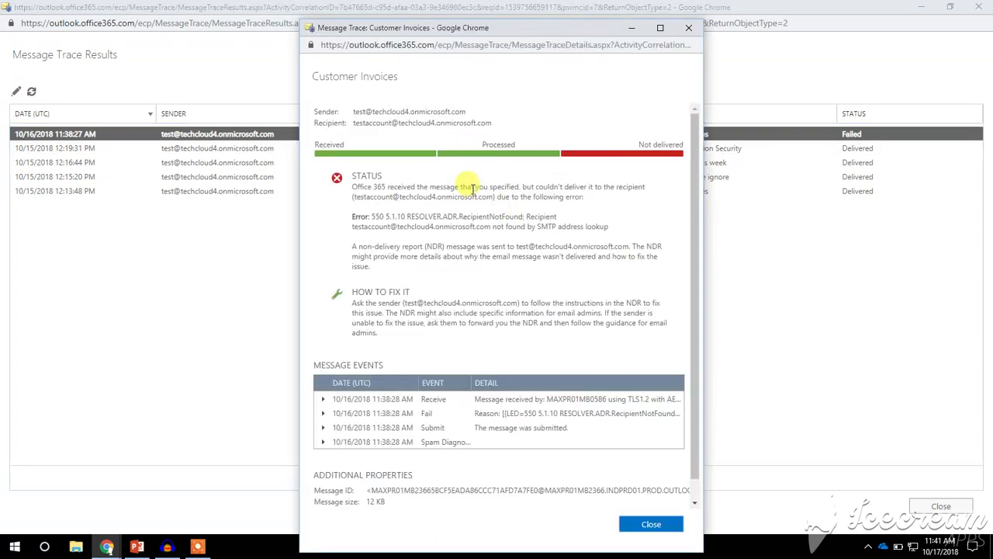
left_click_drag(312, 76, 401, 81)
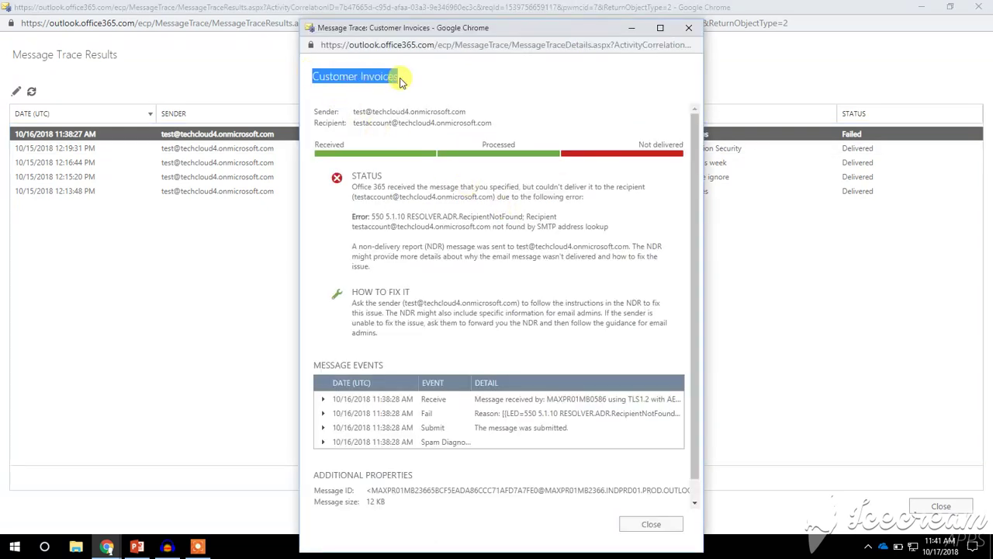
left_click(350, 109)
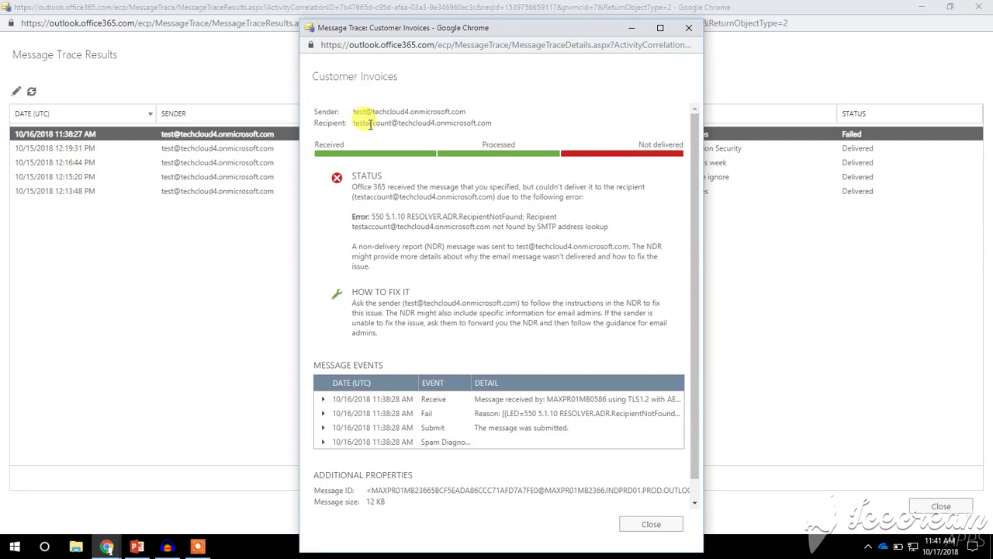
triple_click(370, 125)
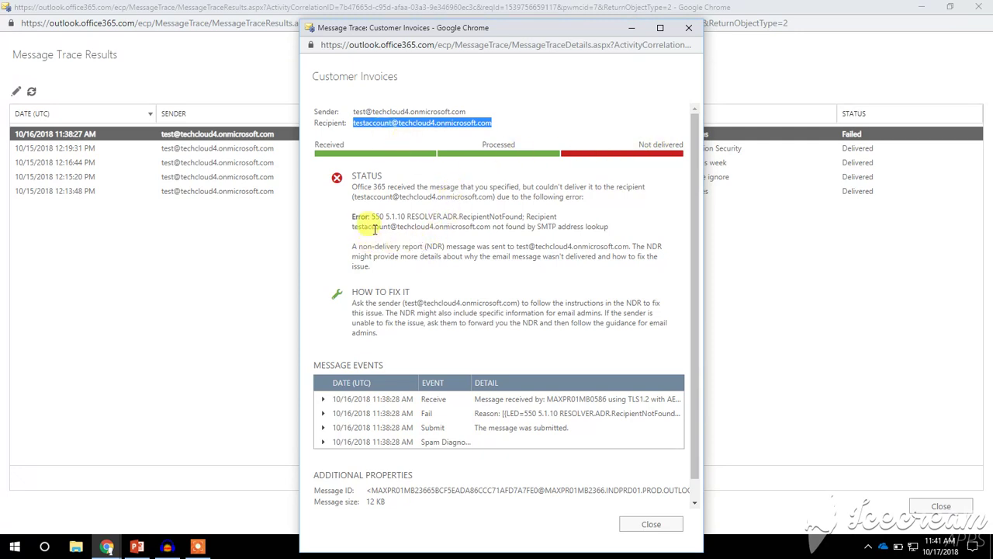
left_click_drag(461, 217, 523, 218)
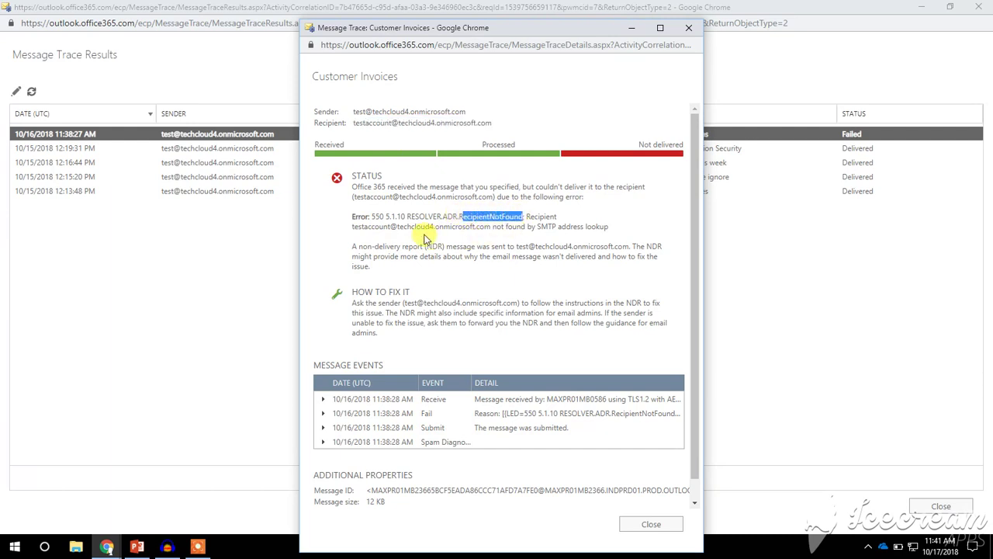
left_click_drag(353, 226, 485, 225)
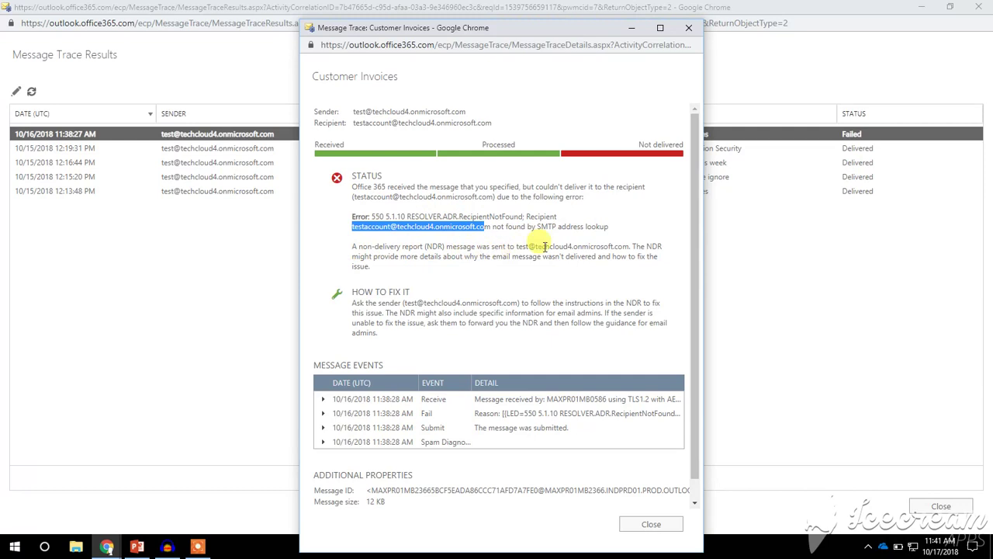
- Note the sender and non-delivery report addresses, then close the details and trace results
left_click_drag(354, 112, 459, 113)
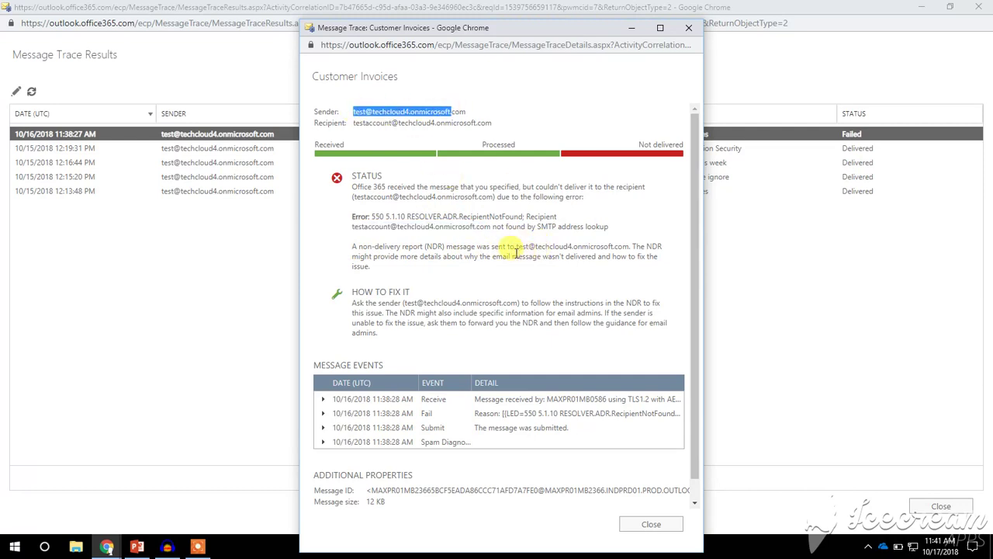
left_click_drag(517, 246, 628, 245)
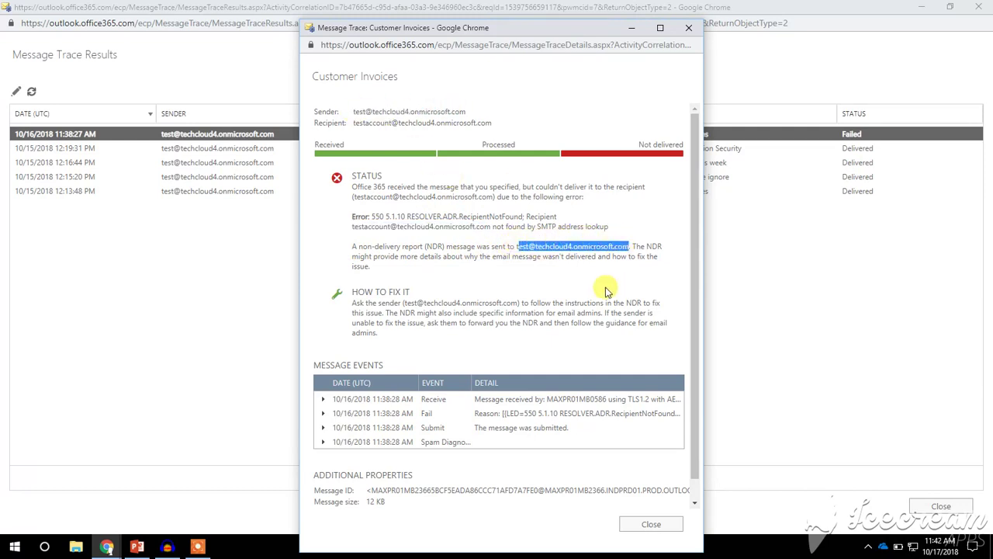
left_click(534, 274)
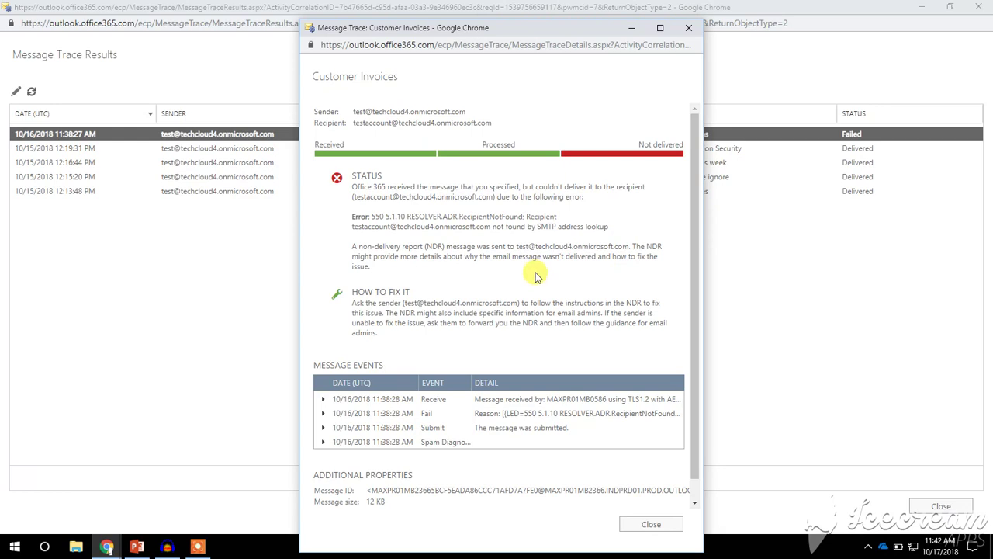
left_click_drag(518, 246, 630, 246)
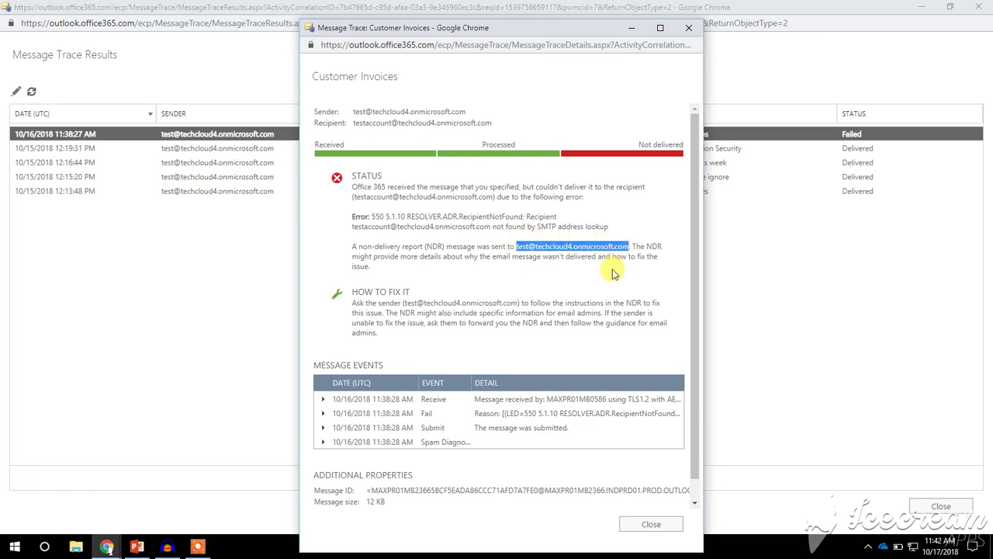
triple_click(400, 122)
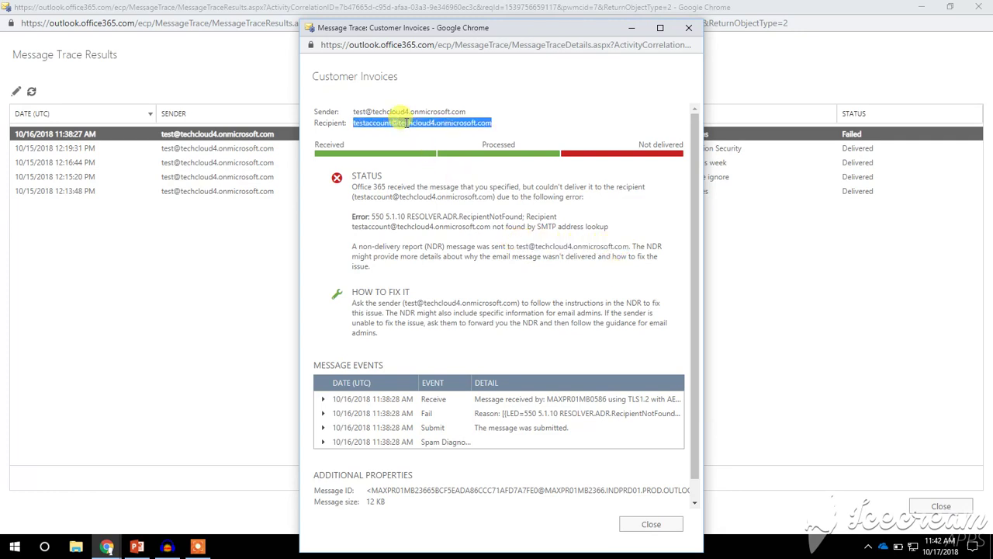
key("ctrl+w")
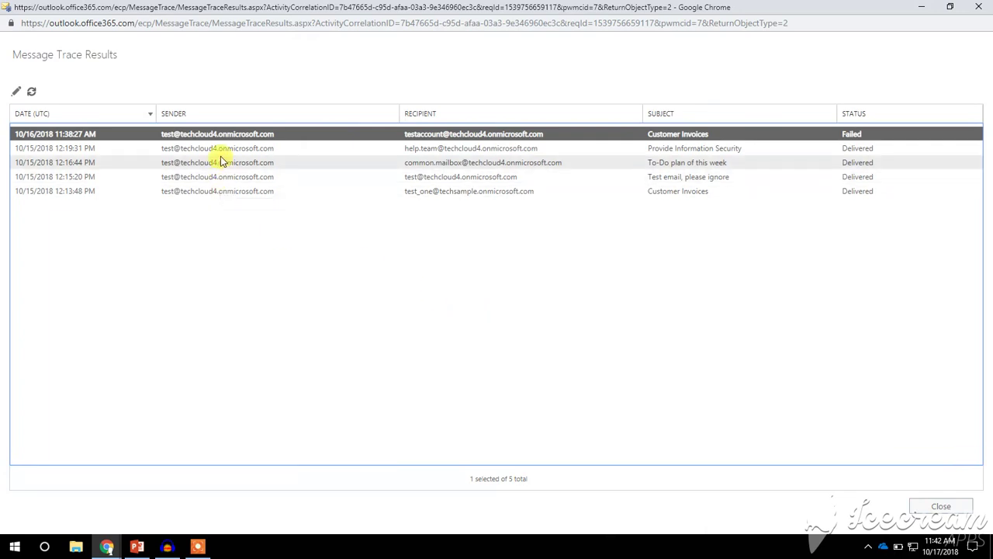
left_click(915, 504)
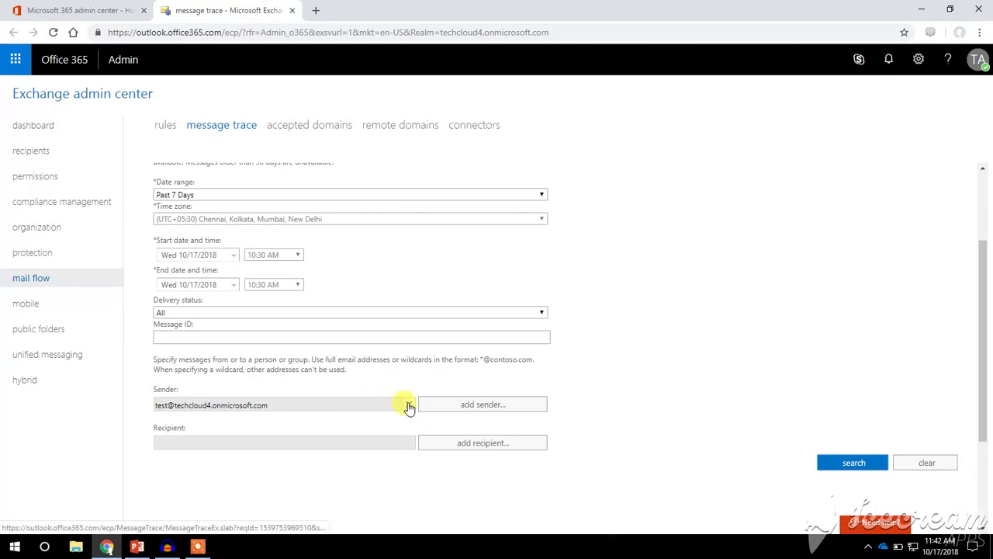
- Replace the sender filter with the test account as recipient and rerun the 7-day trace
left_click(409, 404)
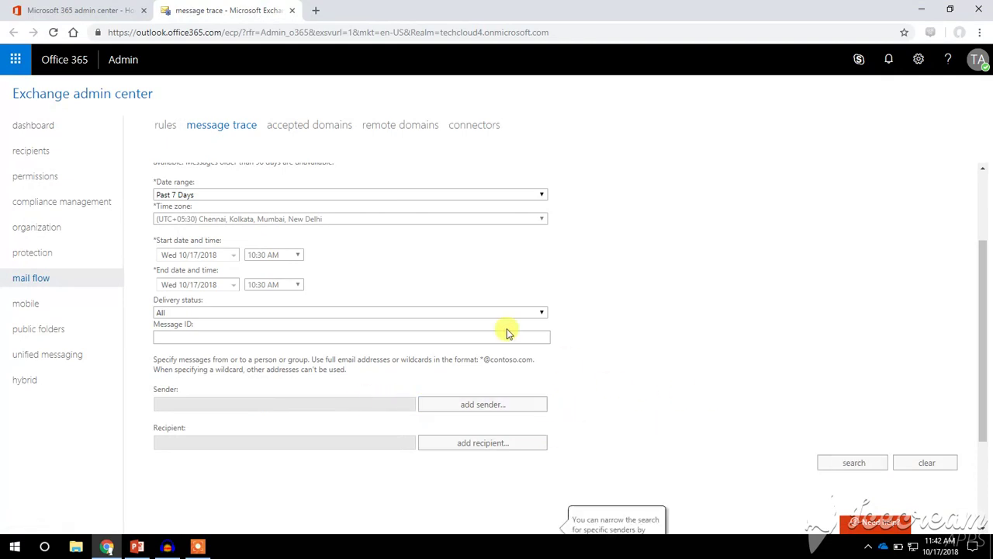
left_click(485, 441)
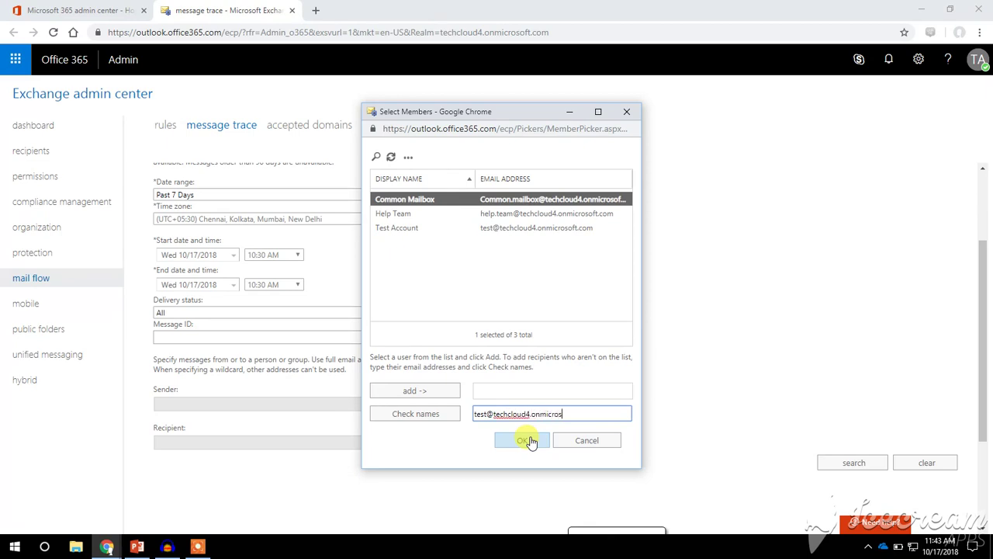
type("ft.com")
left_click(526, 440)
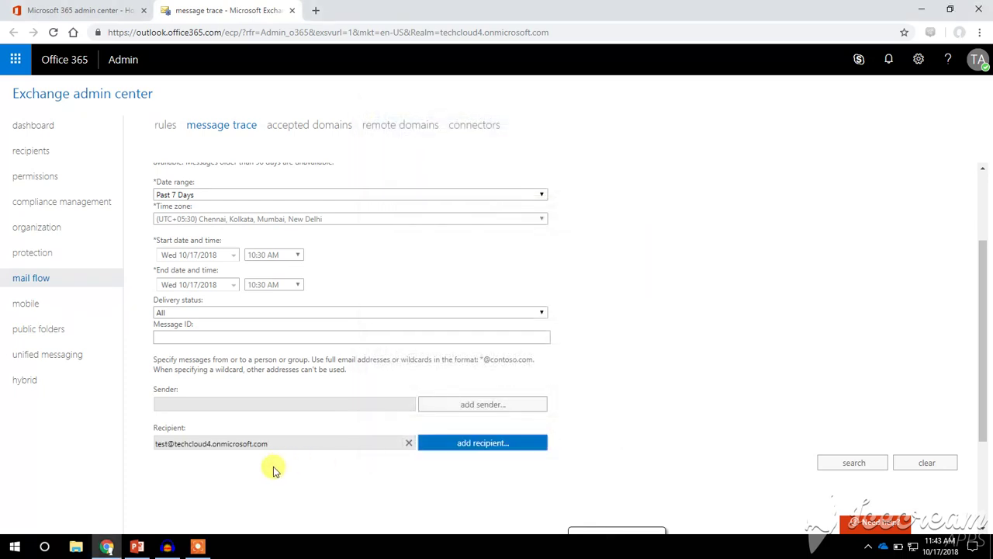
left_click(867, 467)
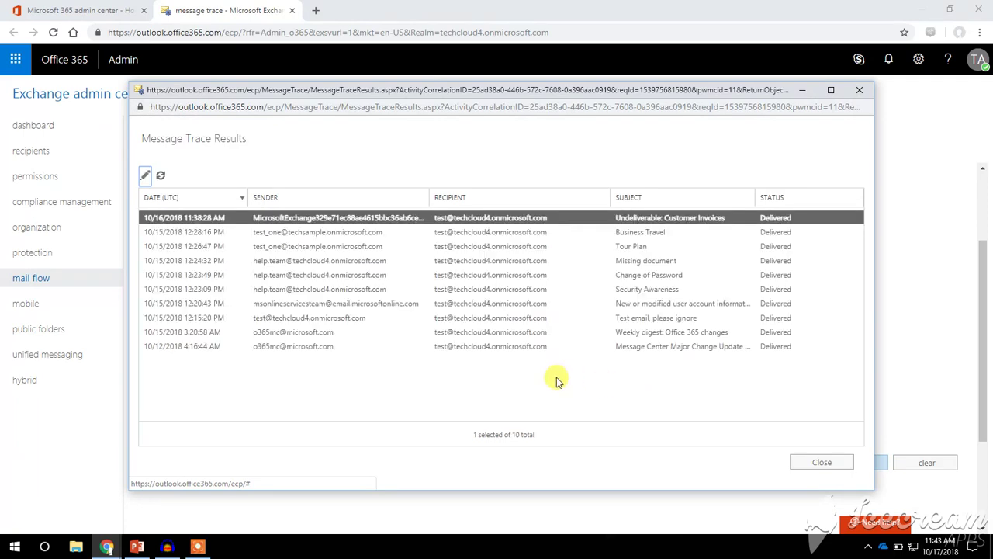
- Review the delivered Change of Password message's subject, sender and status, then close both windows
double_click(678, 91)
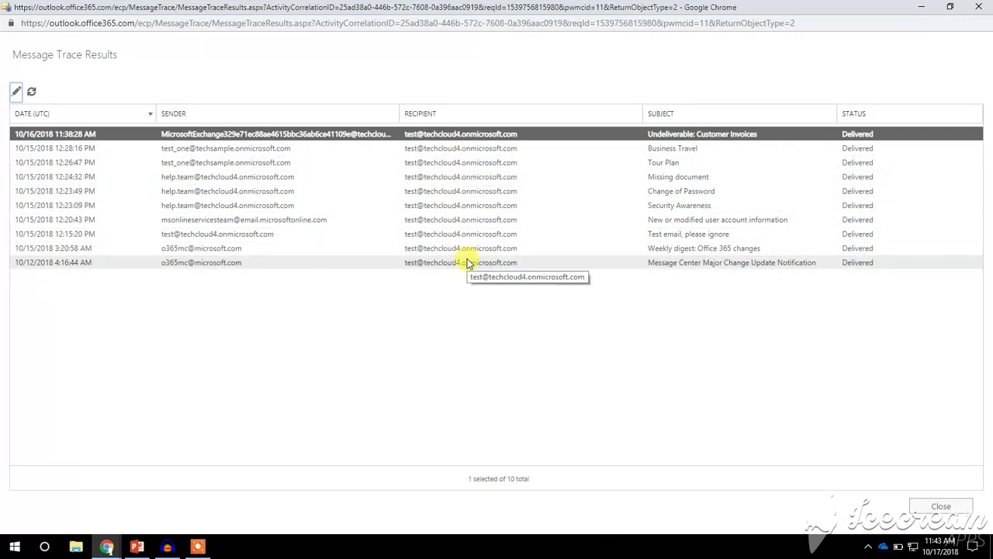
double_click(572, 191)
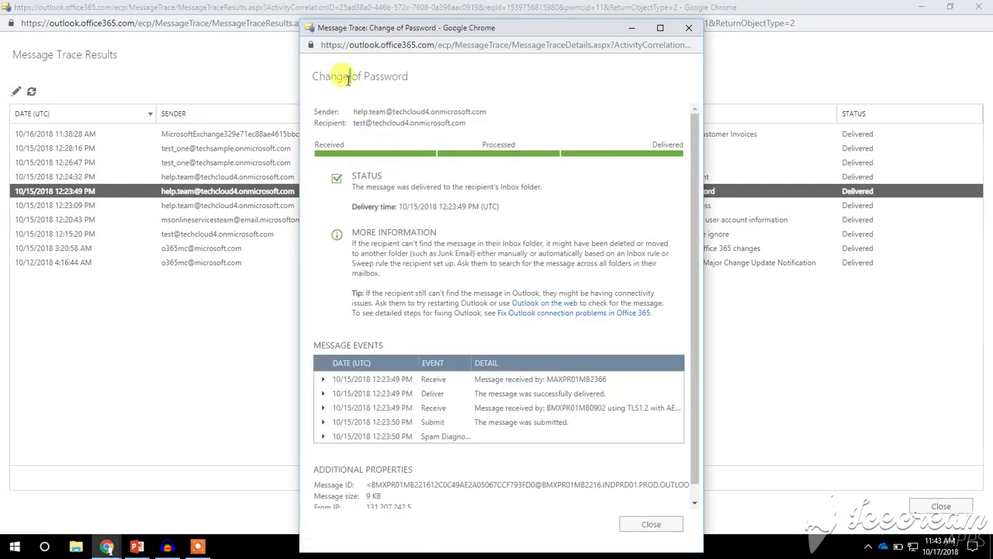
triple_click(350, 76)
mouse_move(354, 111)
left_mouse_down()
mouse_move(499, 117)
mouse_move(355, 122)
left_mouse_up()
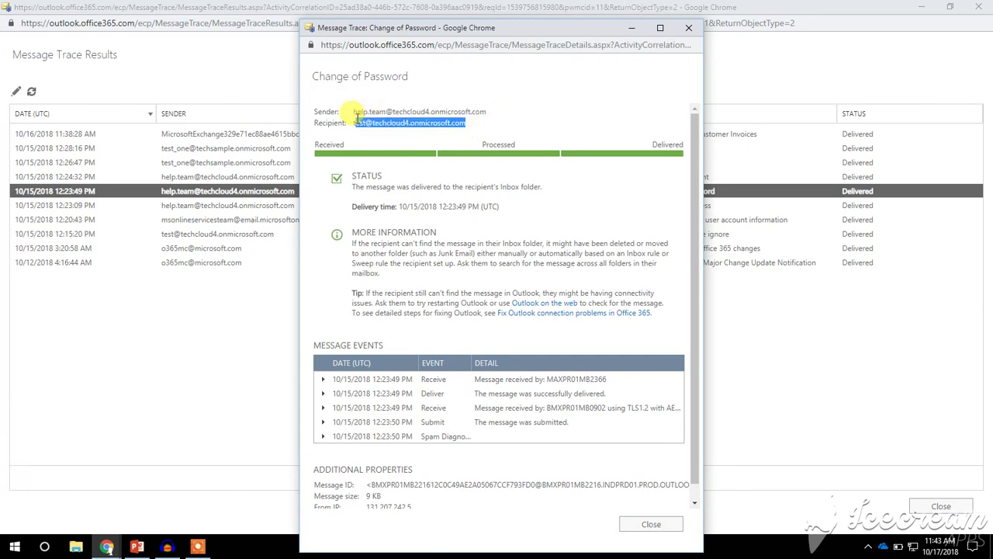
double_click(380, 177)
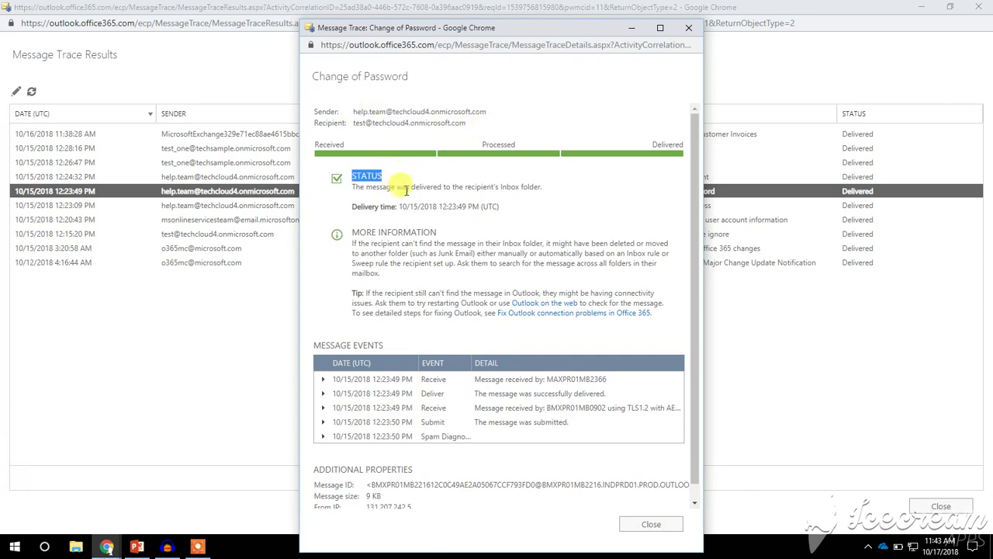
left_click(649, 524)
left_click(927, 504)
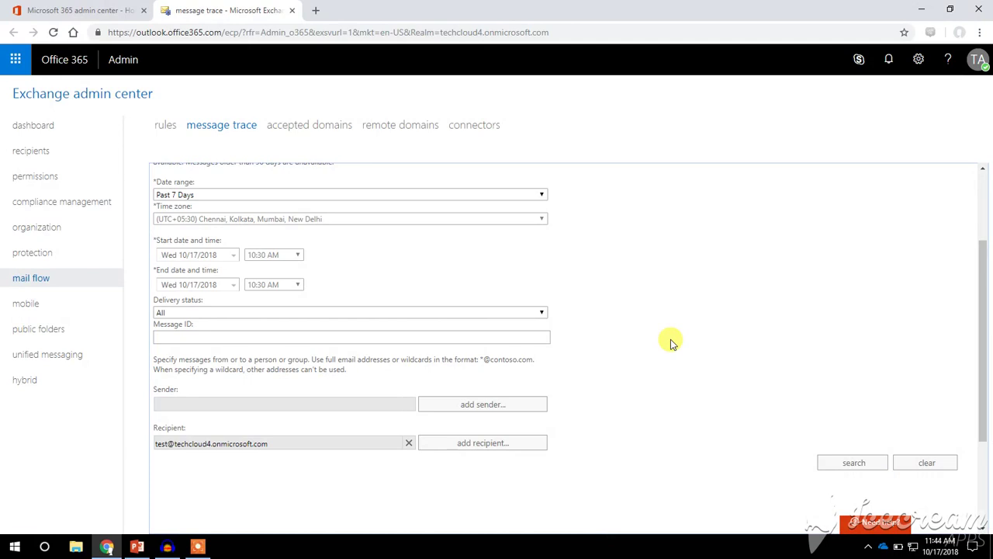
- Remove the recipient filter and switch the date range to Custom
left_click(406, 443)
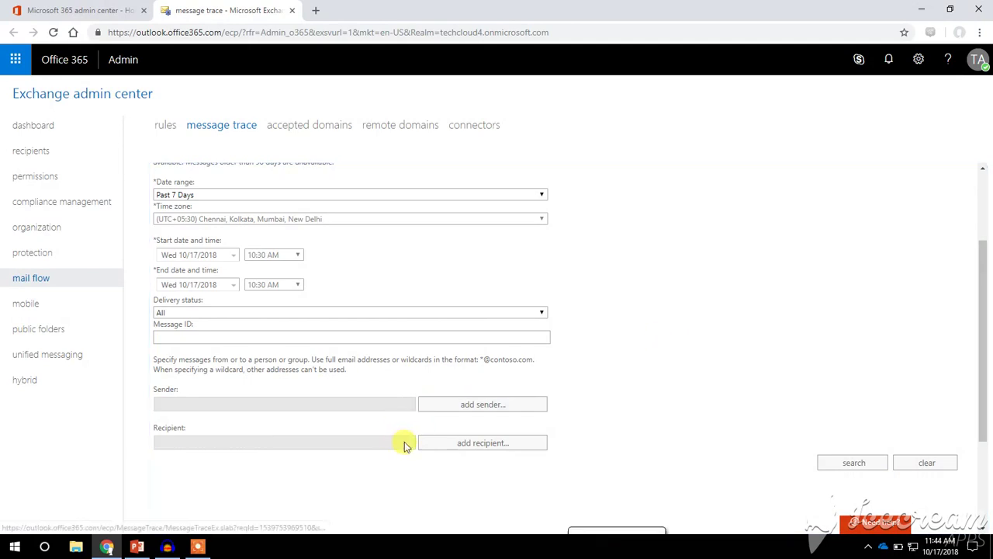
left_click(208, 193)
left_click(200, 236)
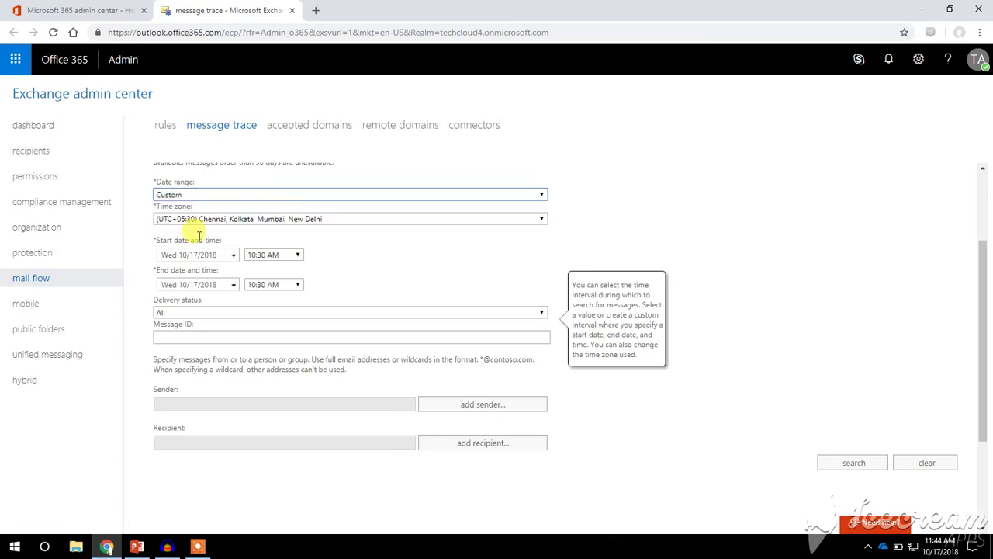
left_click(216, 285)
left_click(218, 284)
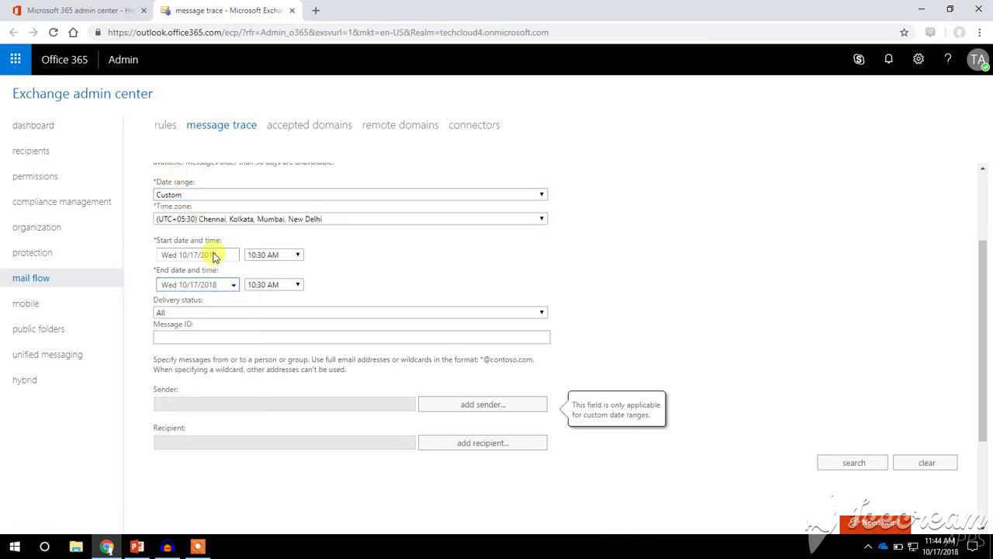
left_click(215, 256)
left_click(215, 257)
left_click(215, 256)
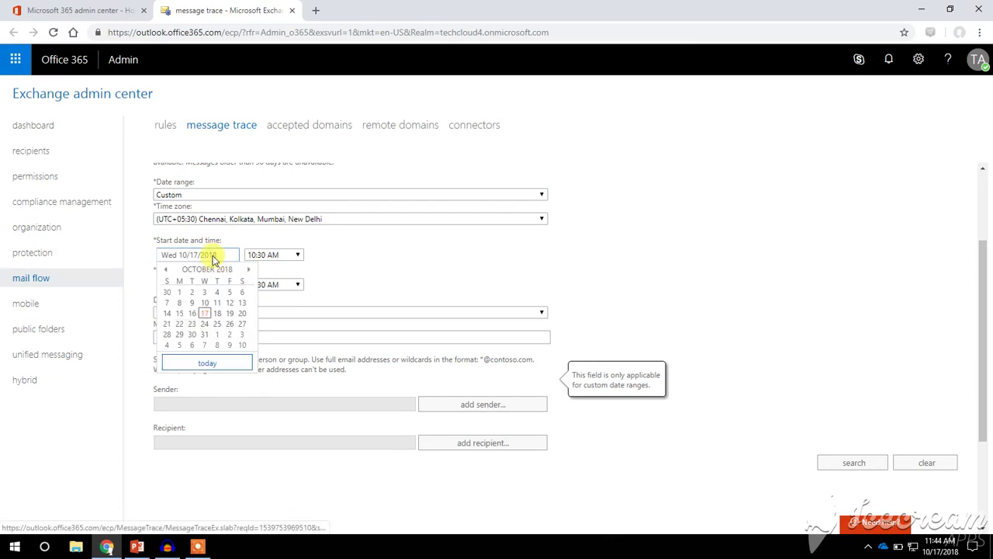
left_click(215, 258)
left_click(215, 286)
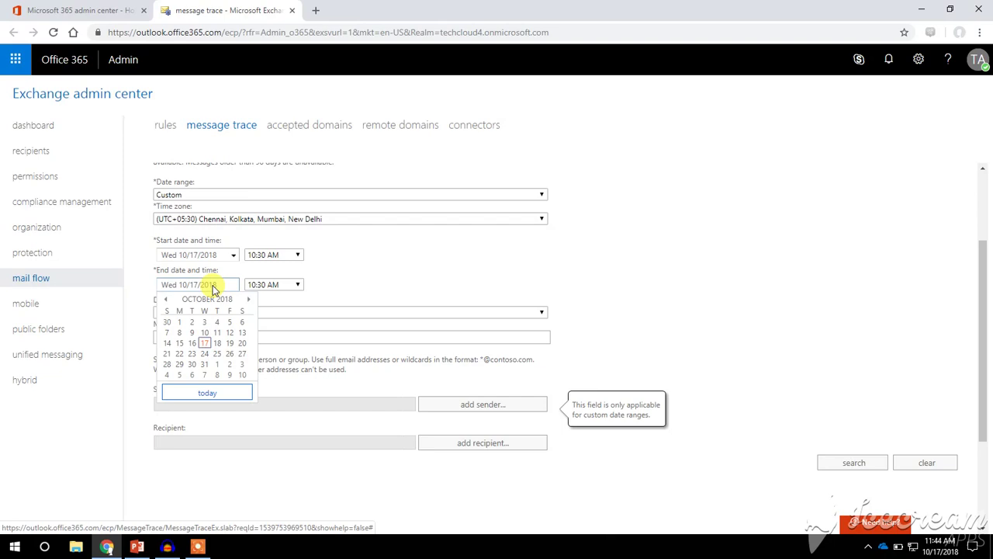
left_click(213, 287)
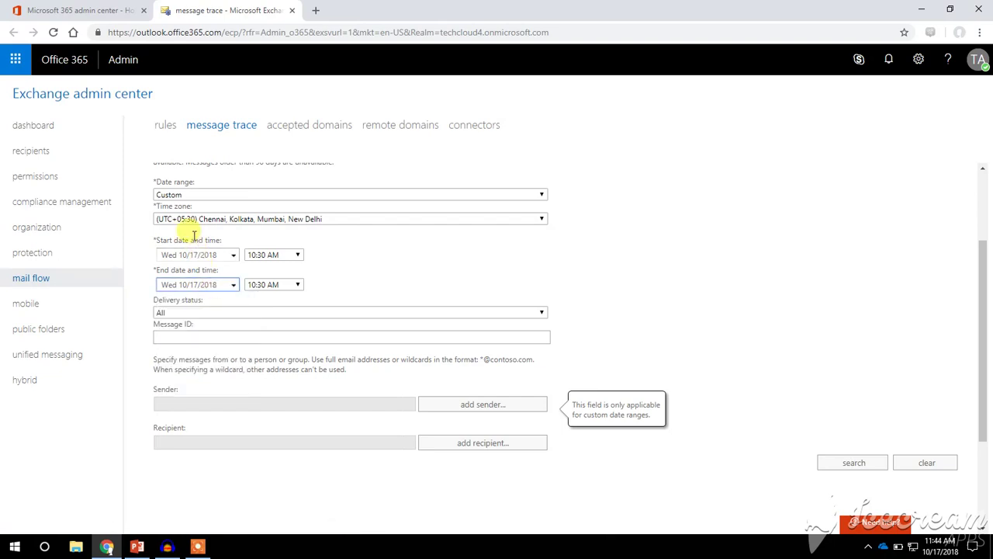
left_click(168, 199)
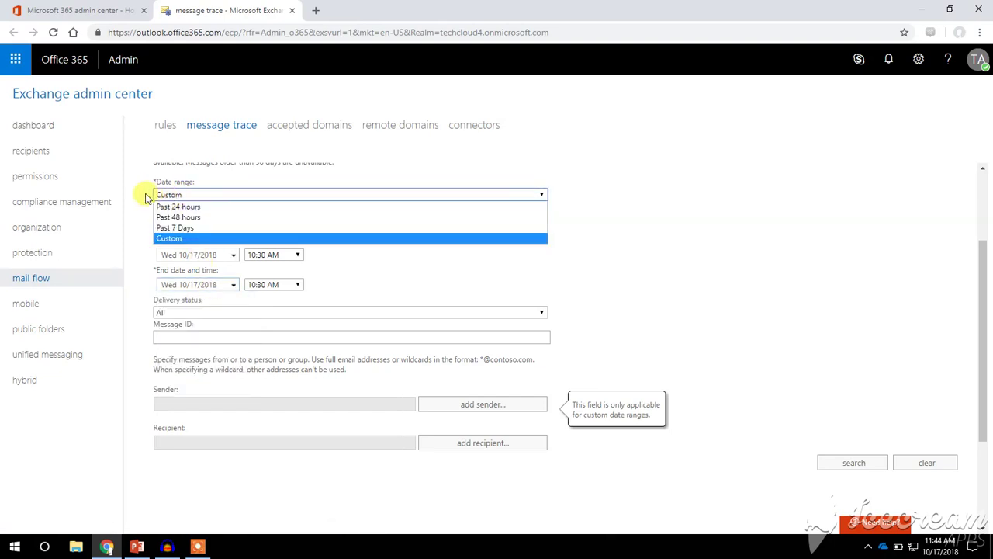
left_click(159, 195)
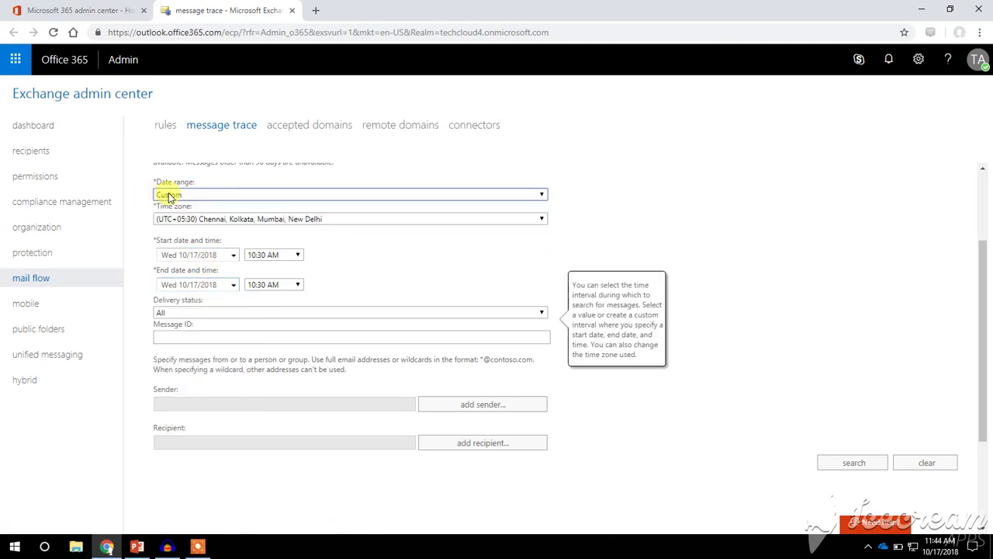
left_click(496, 287)
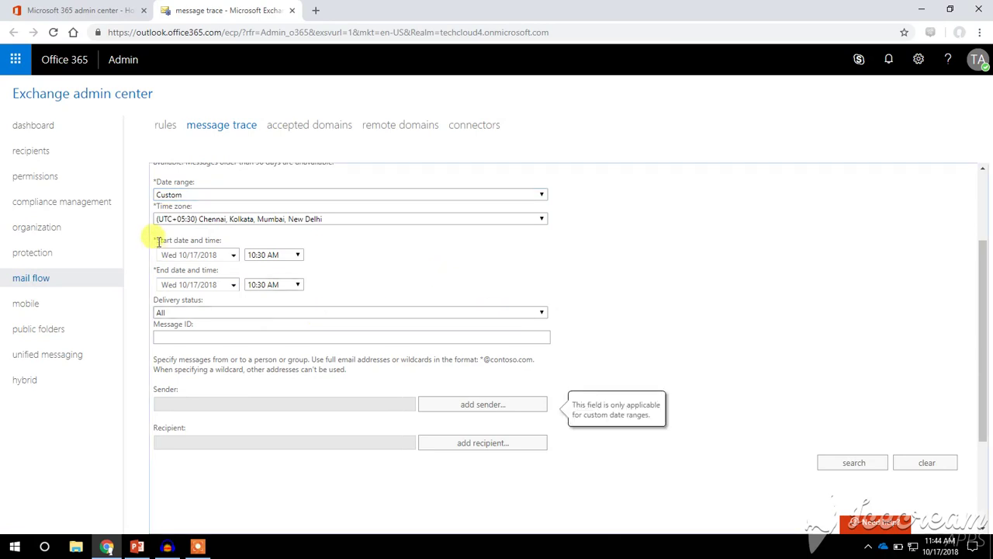
- Add Test Account as the trace sender
left_click(467, 402)
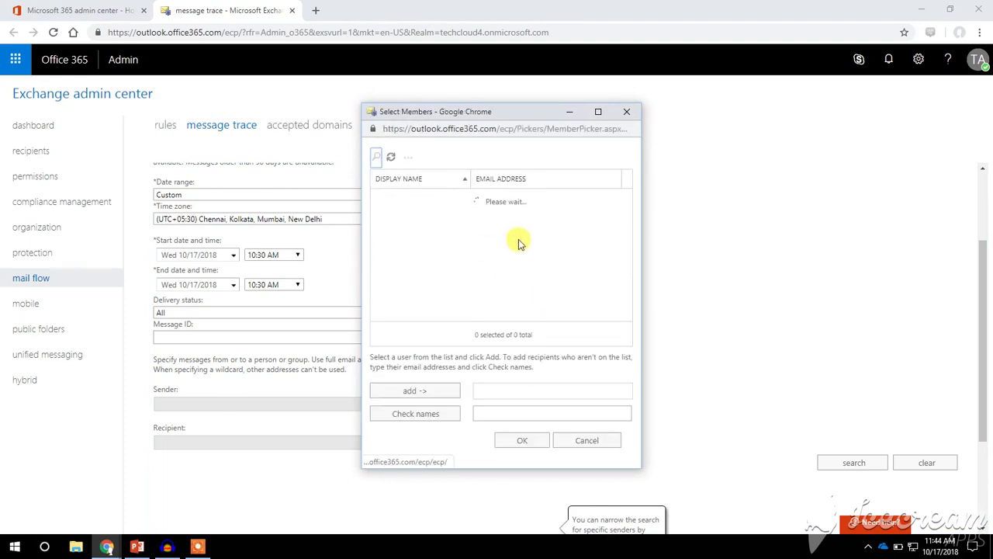
double_click(496, 229)
left_click(518, 441)
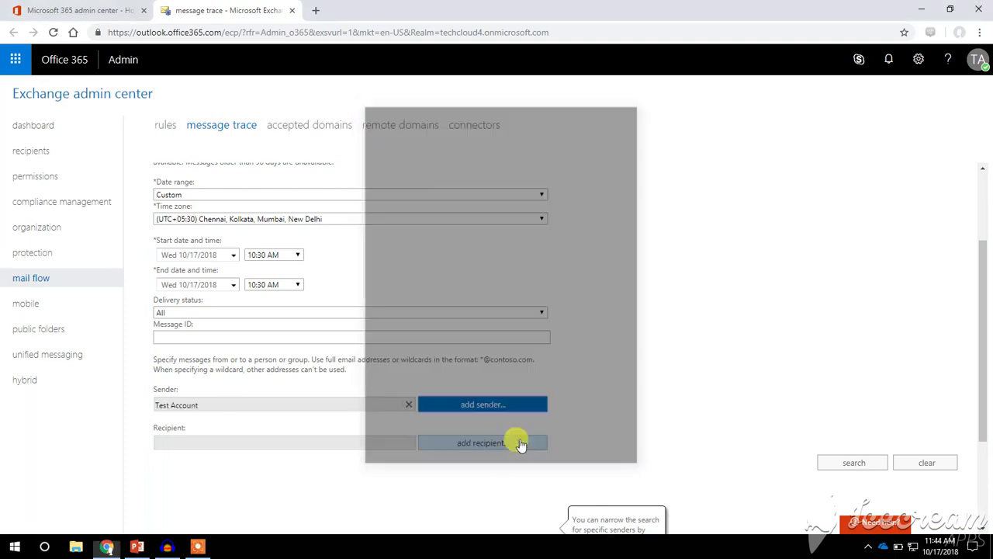
- Set the custom start date to September 12, 2018
left_click(203, 256)
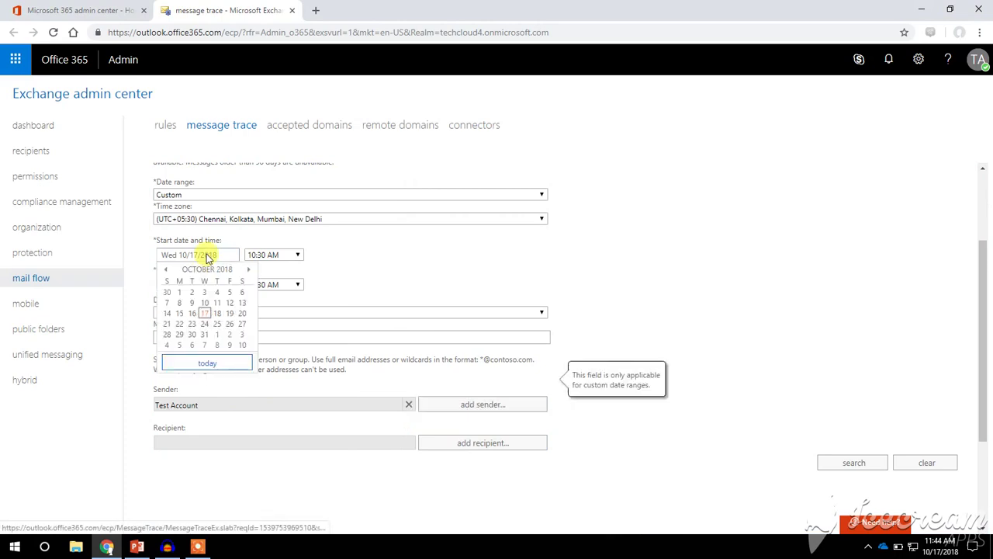
left_click(167, 268)
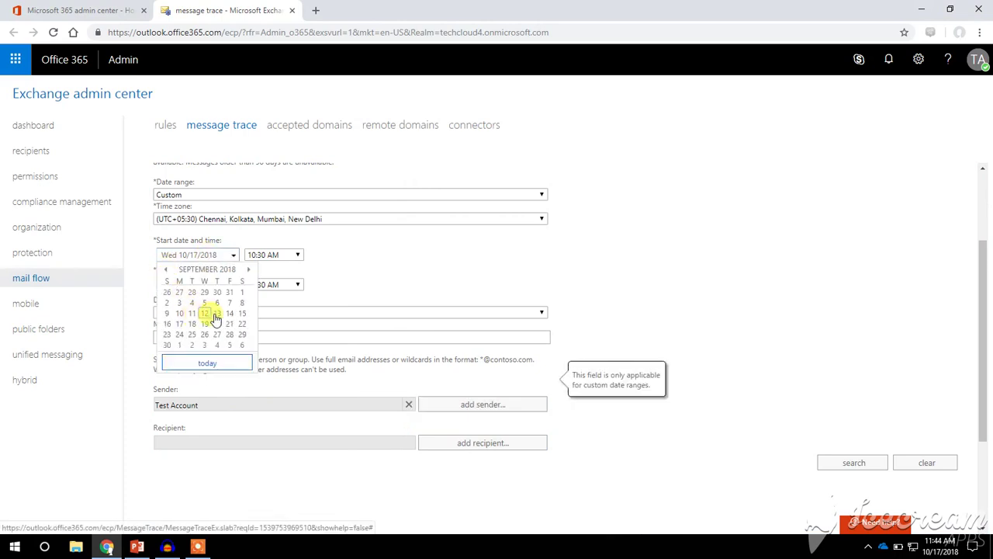
left_click(204, 312)
- Keep Delivery status at All and include message events and routing details in the report
scroll(590, 331, "down", 1)
scroll(543, 287, "down", 3)
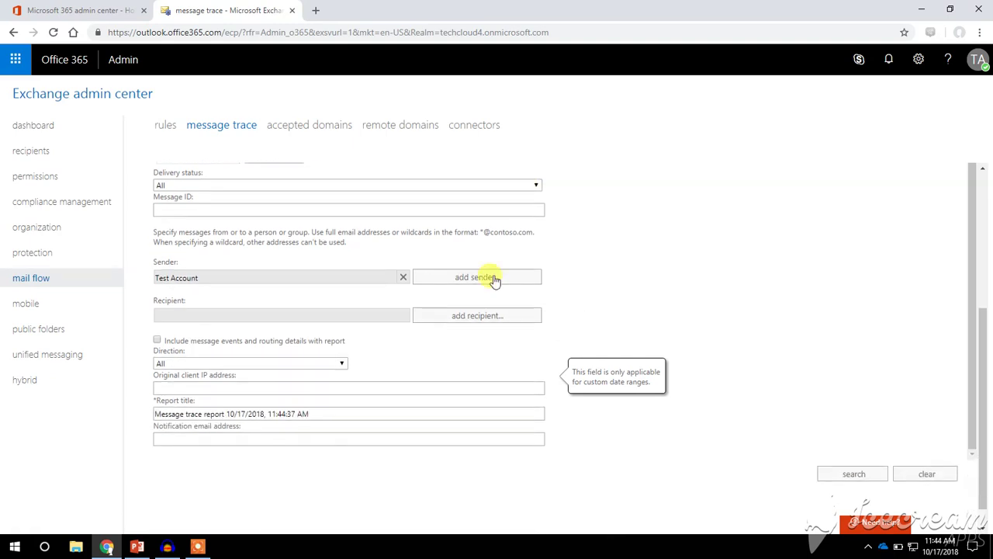
left_click(189, 186)
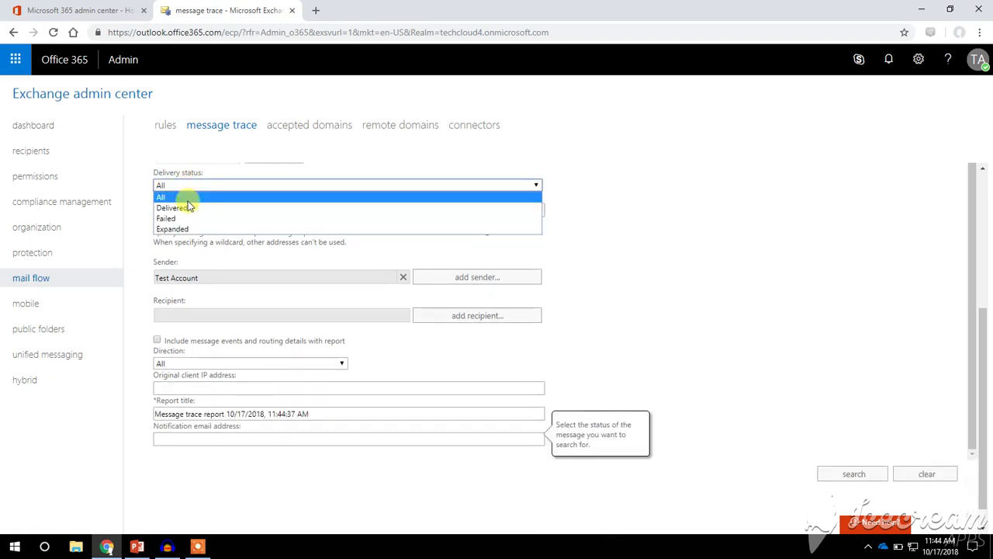
left_click(193, 191)
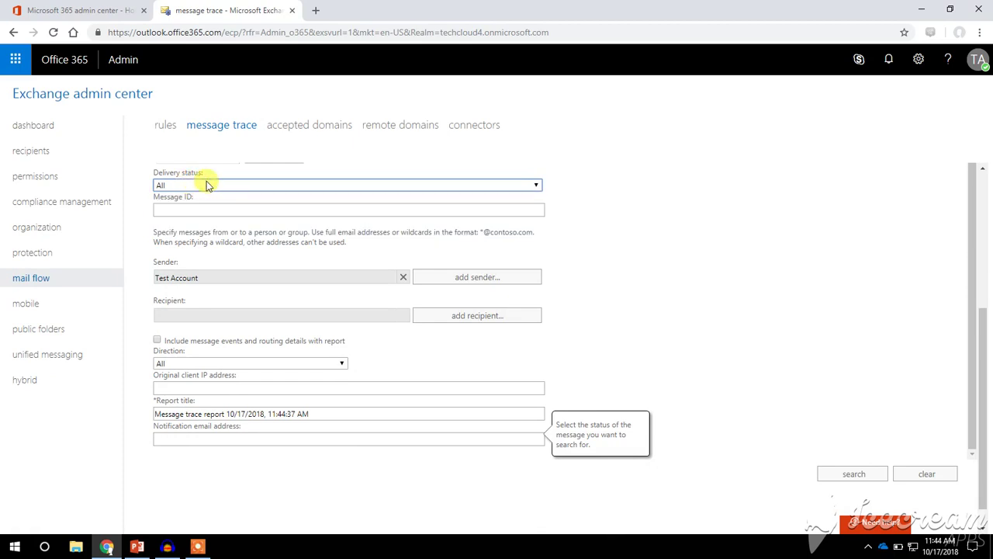
scroll(256, 248, "down", 1)
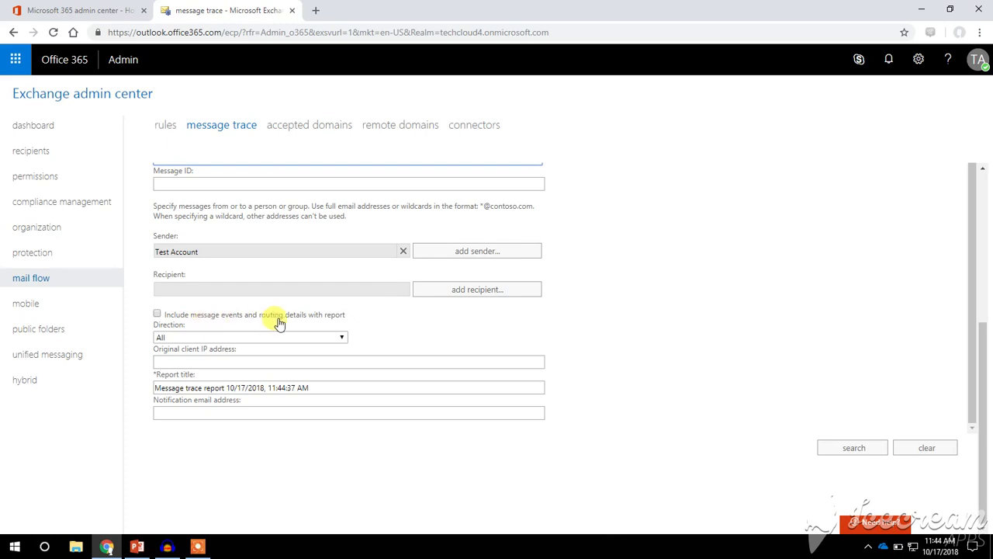
left_click(158, 315)
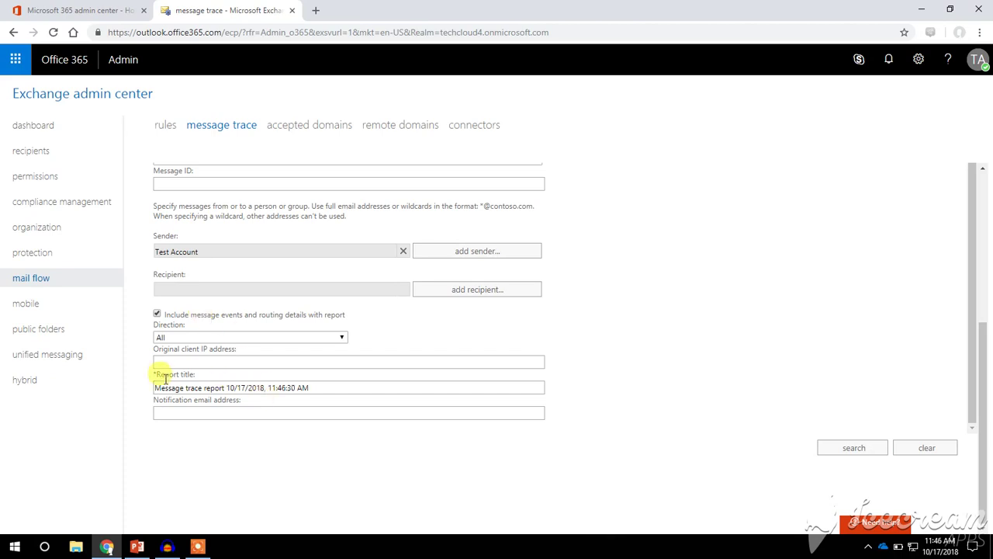
- Remove the timestamp to title the report 'Message trace report For test account - New' and submit it
left_click(229, 388)
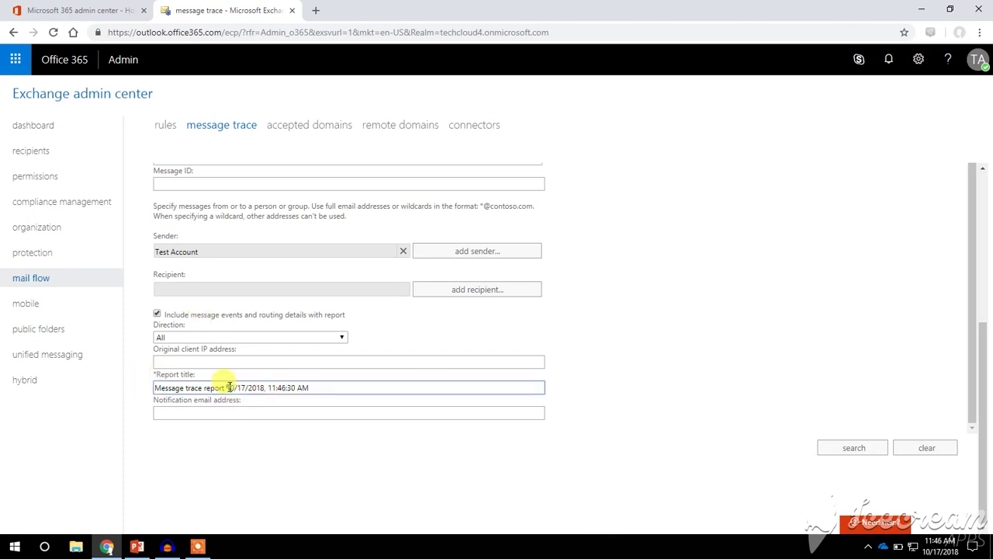
left_click_drag(229, 387, 492, 388)
key("BackSpace")
key("BackSpace")
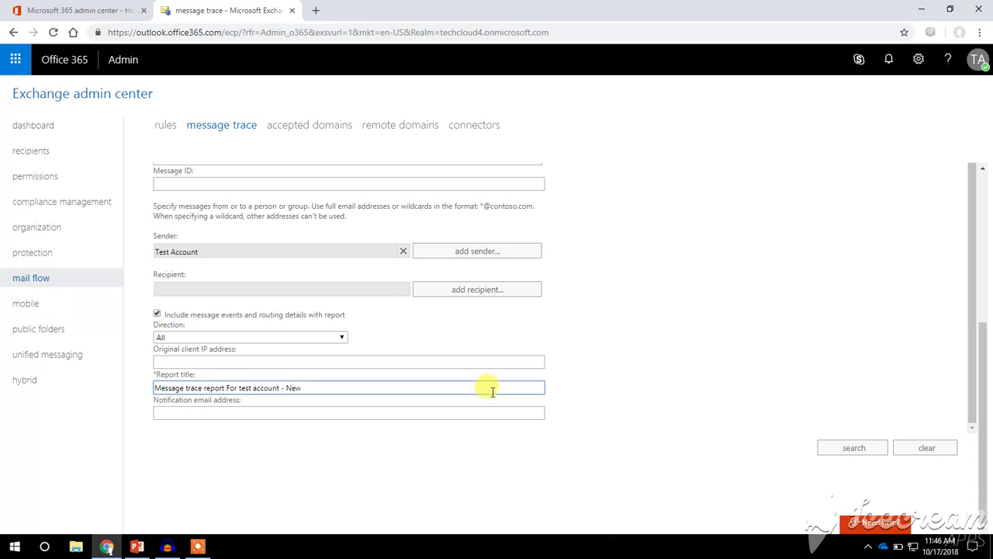
left_click(859, 450)
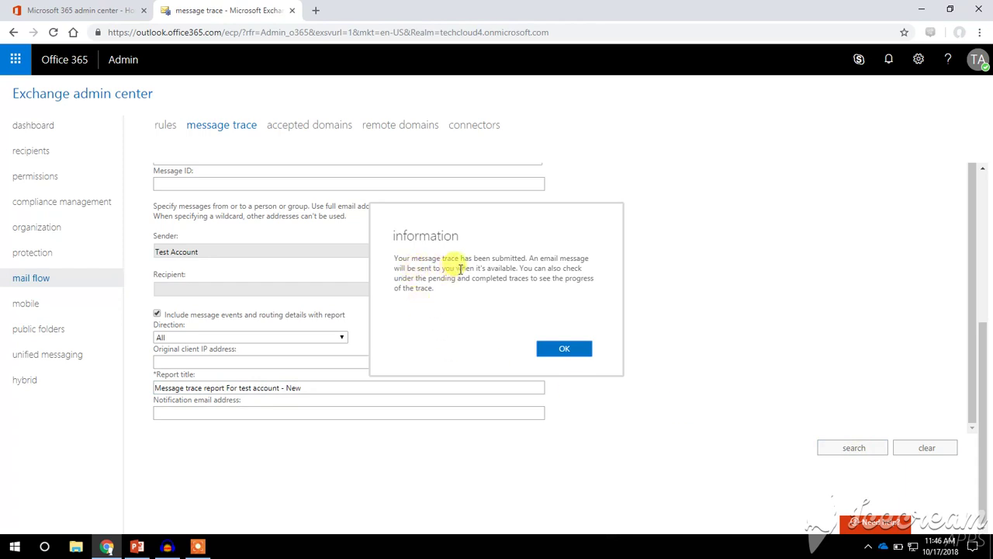
left_click(564, 346)
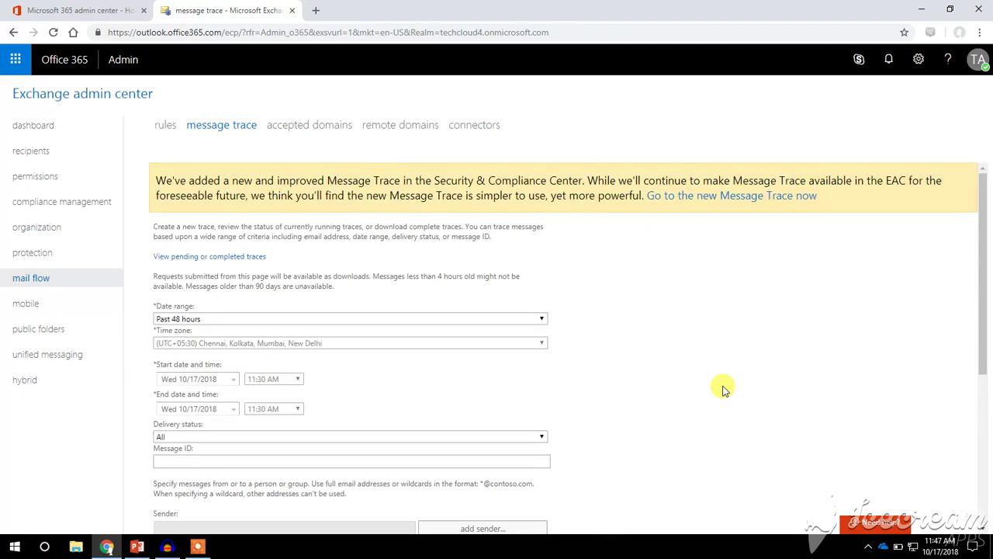
- Open the pending and completed traces and review the new report's not-started status and 9/12–10/17/2018 range
left_click(205, 262)
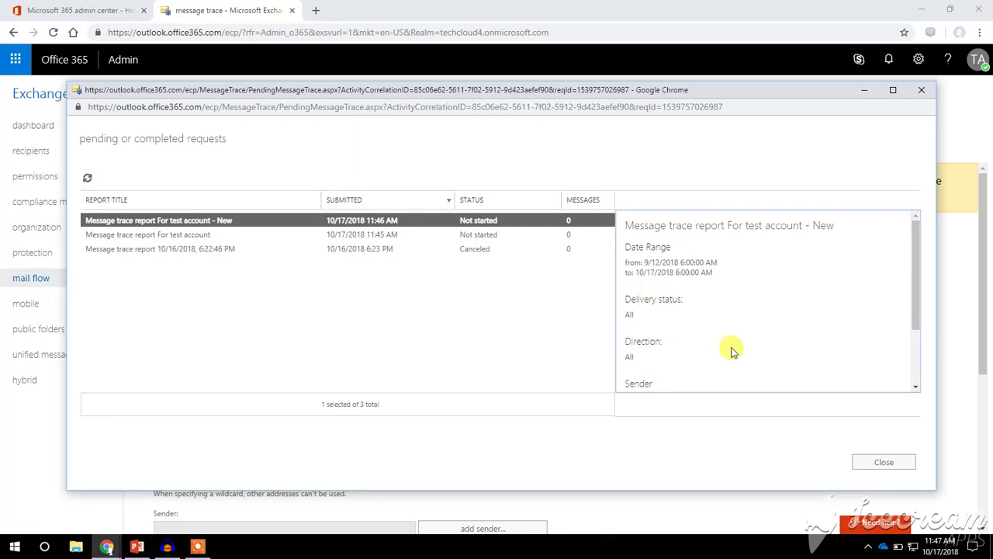
scroll(732, 350, "down", 1)
left_click_drag(629, 336, 758, 345)
left_click(763, 343)
scroll(763, 342, "up", 2)
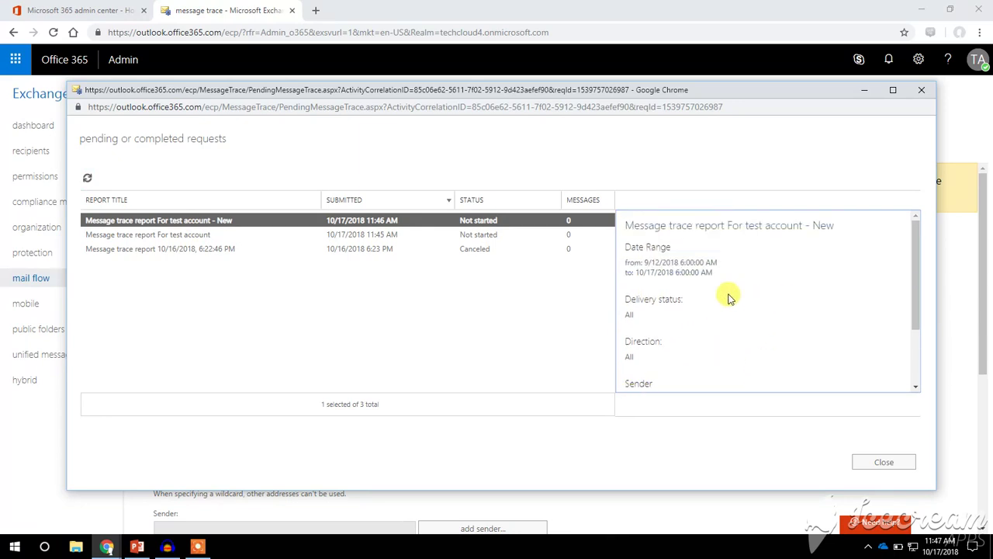
left_click_drag(659, 263, 636, 271)
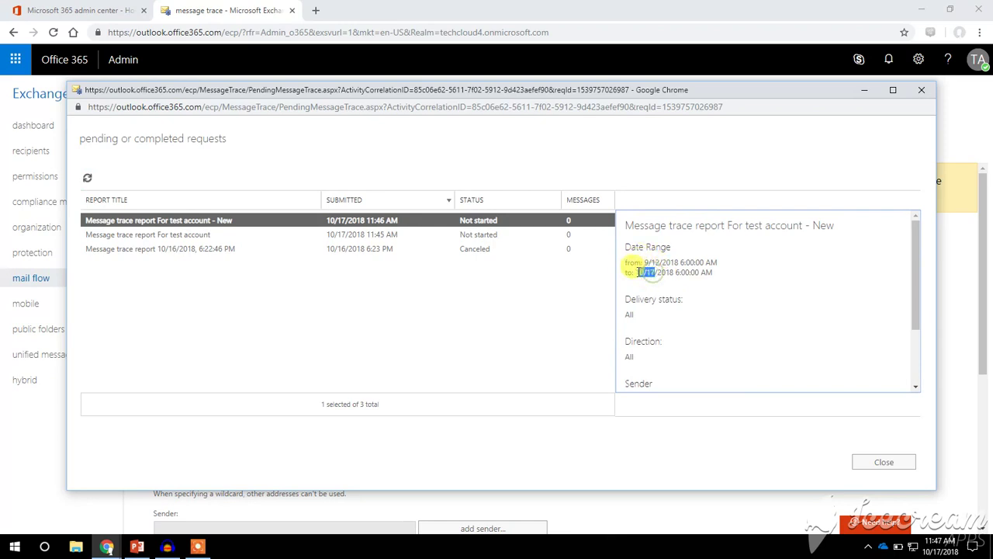
left_click(726, 301)
- Check the report's sender address in the details pane, then close the requests list
scroll(731, 306, "down", 2)
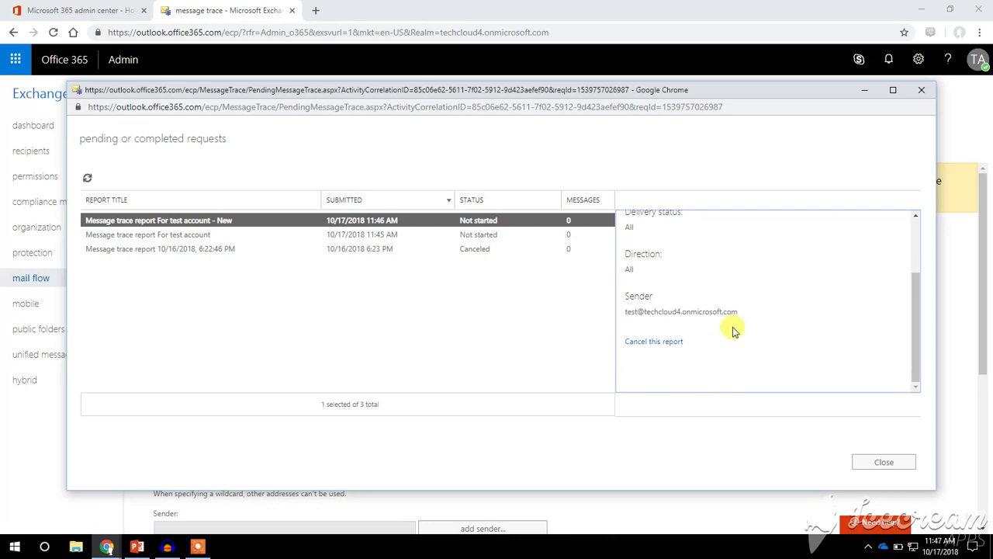
scroll(748, 327, "up", 2)
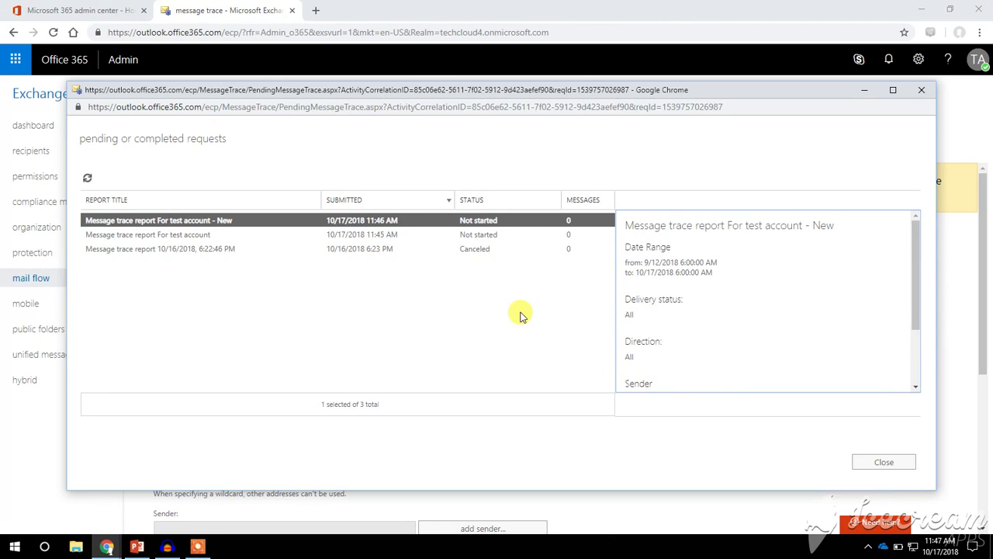
scroll(745, 339, "down", 2)
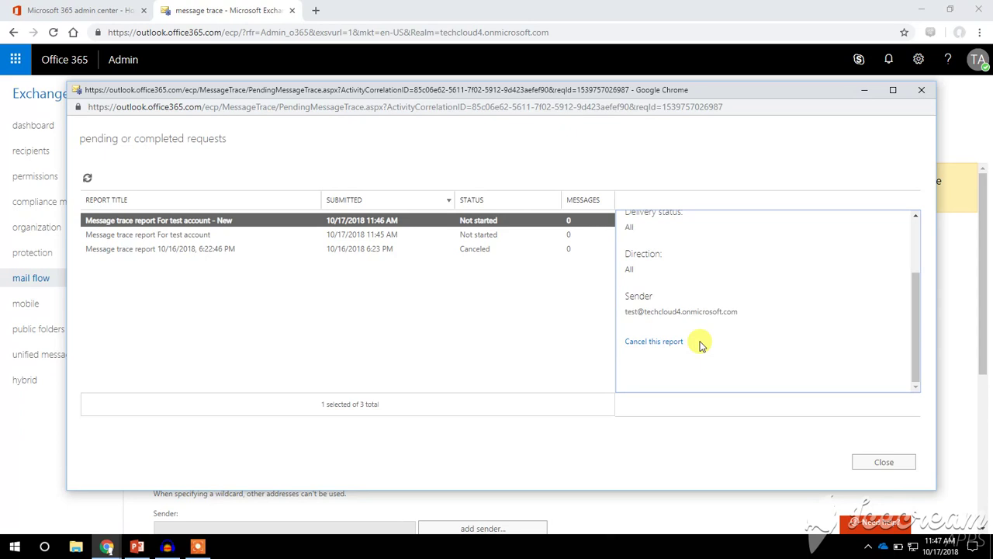
triple_click(675, 311)
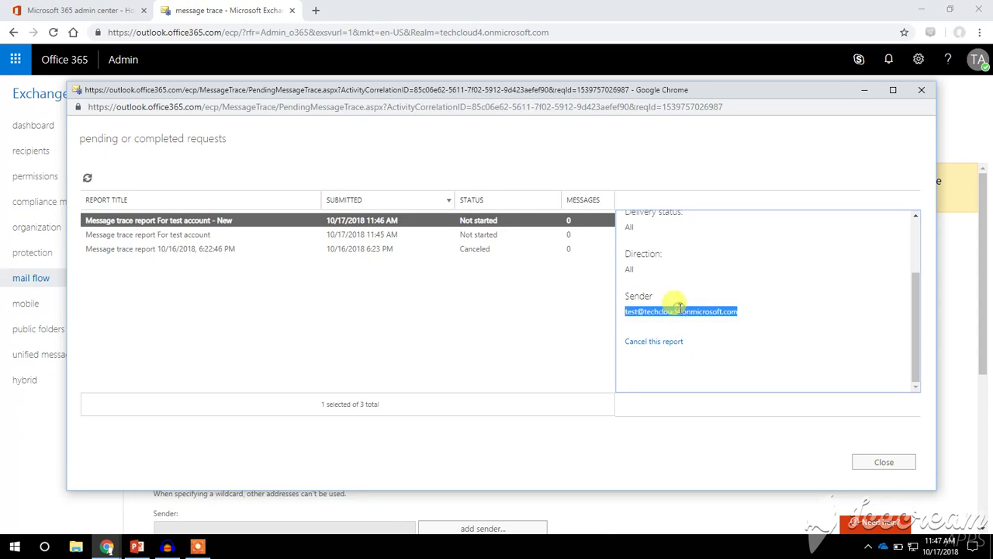
left_click(864, 464)
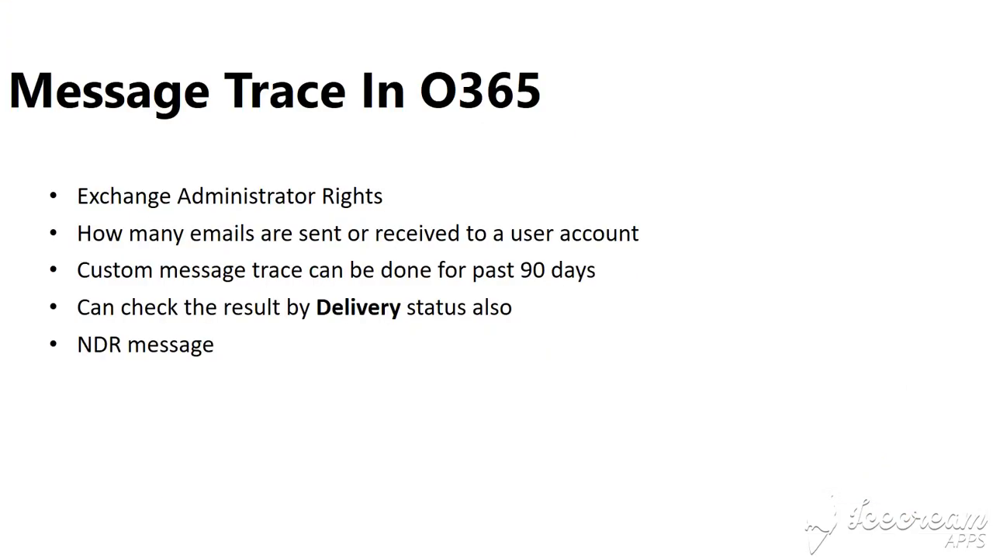